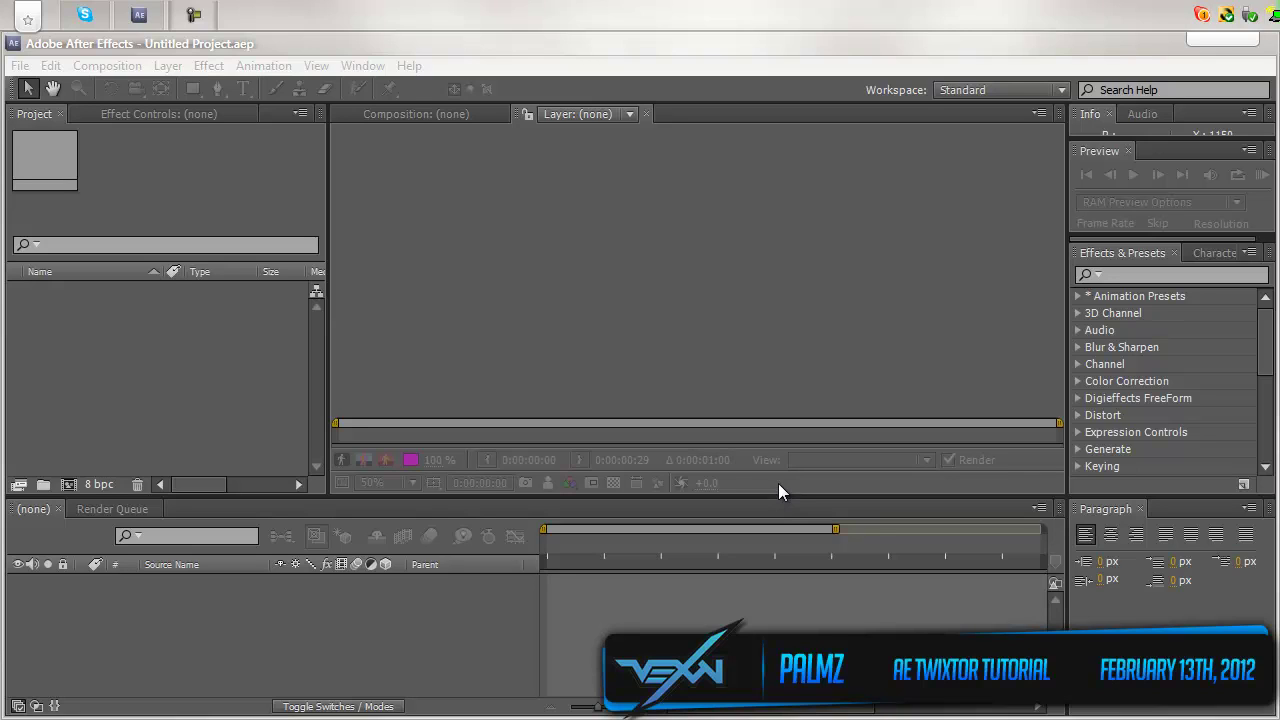
Start a new Comp 1 composition at 1280×720, 59.94 fps, 0;06;39;00 duration, Custom preset.
{"action": "left_click", "coordinate": [568, 50]}
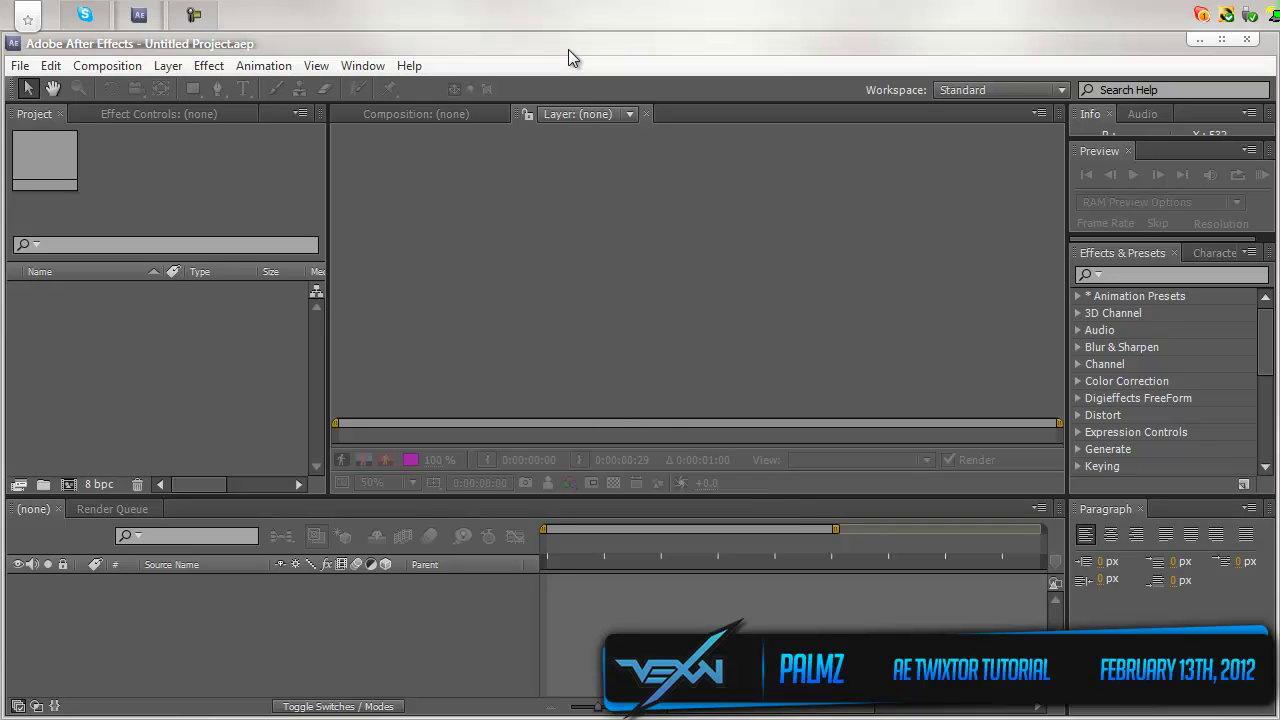
{"action": "left_click", "coordinate": [112, 66]}
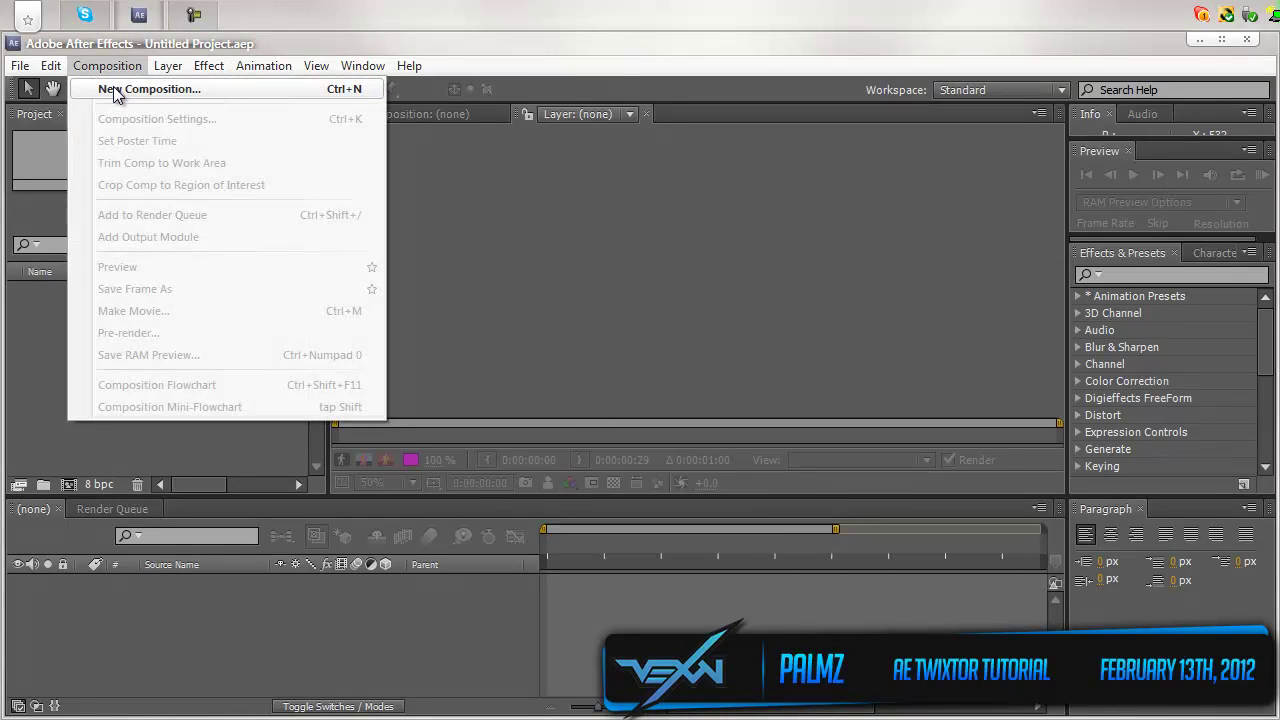
{"action": "left_click", "coordinate": [140, 88]}
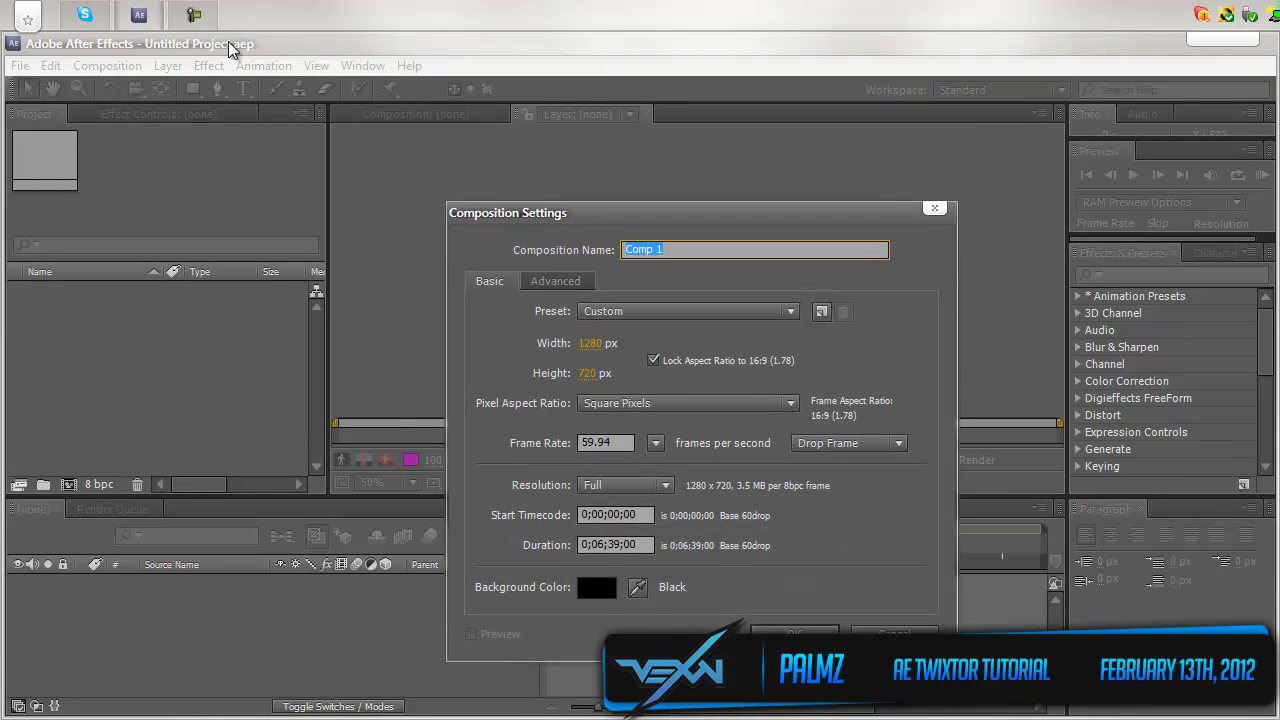
{"action": "left_click", "coordinate": [786, 310]}
{"action": "key", "text": "Escape"}
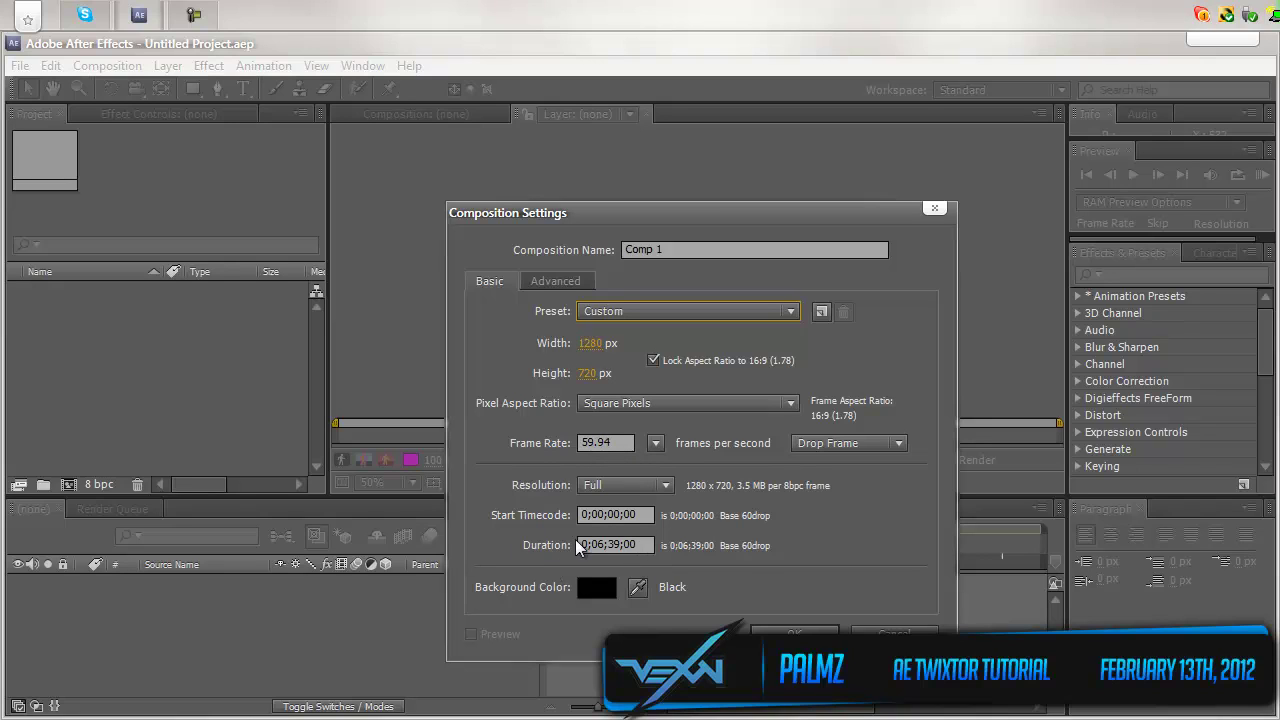
Create Comp 1, then import Twist.mp4 from the BYE CLAN COTC2 folder.
{"action": "left_click", "coordinate": [773, 632]}
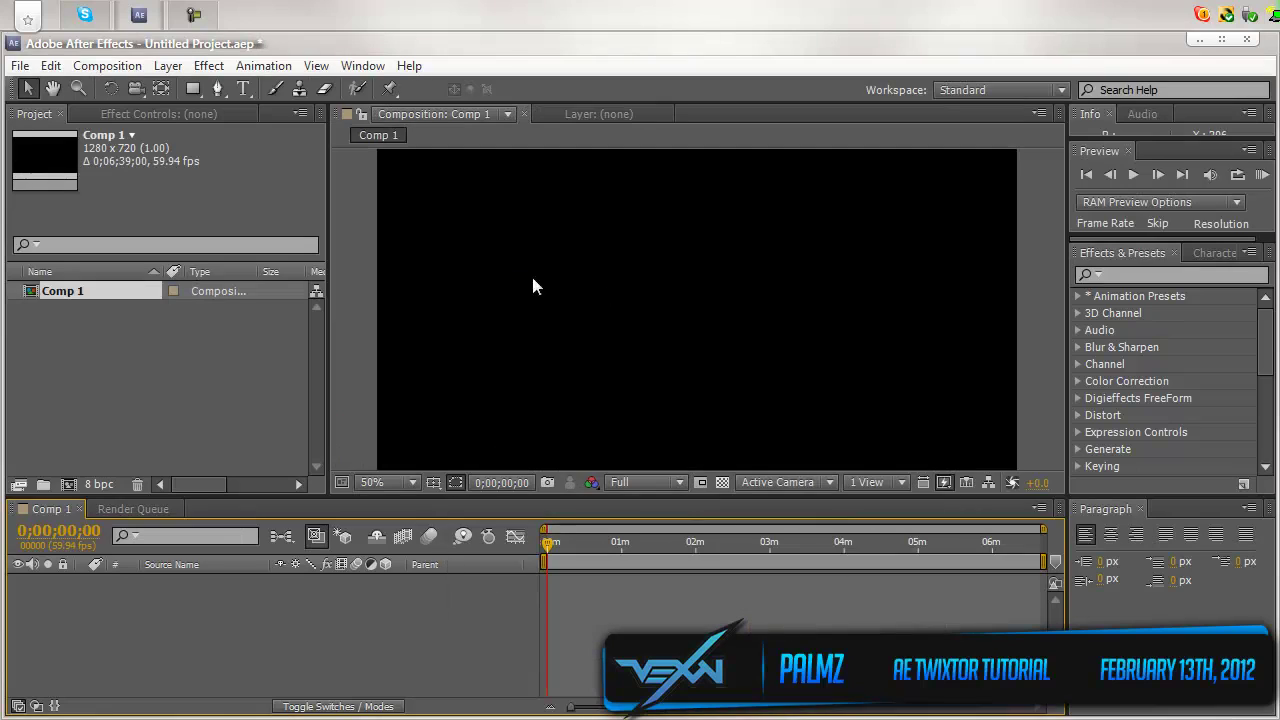
{"action": "left_click", "coordinate": [20, 66]}
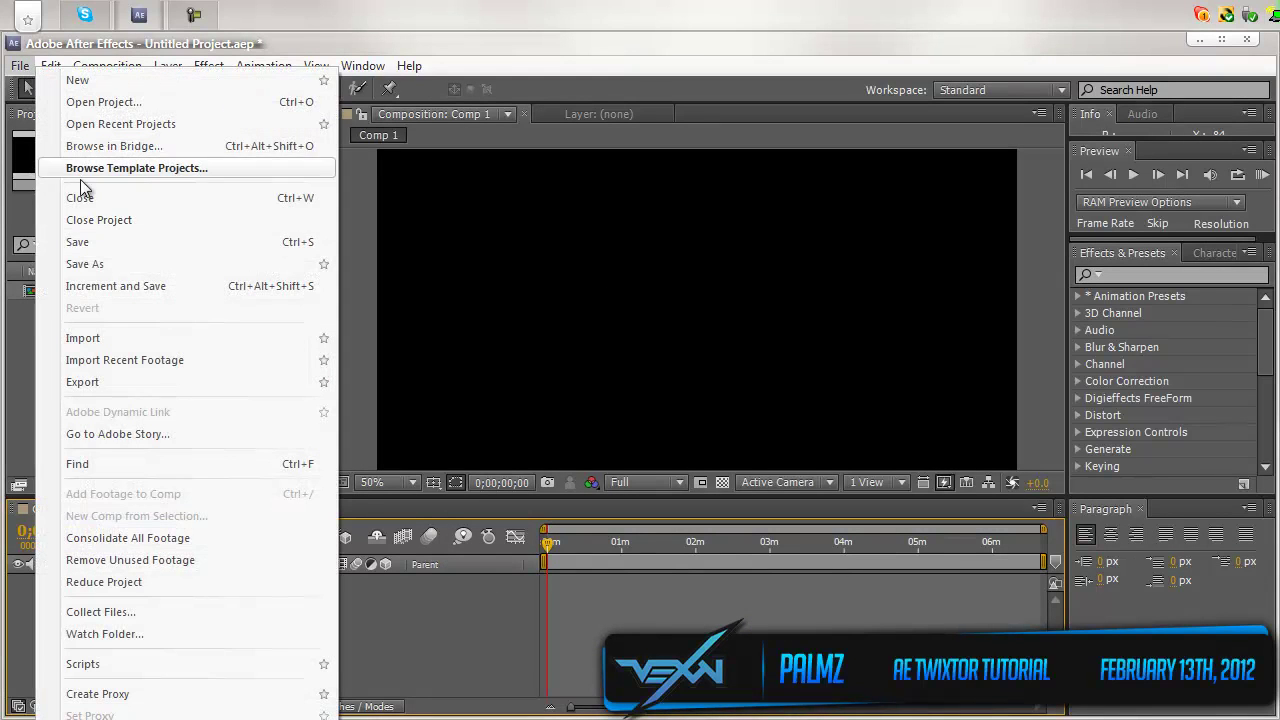
{"action": "mouse_move", "coordinate": [133, 338]}
{"action": "left_click", "coordinate": [362, 335]}
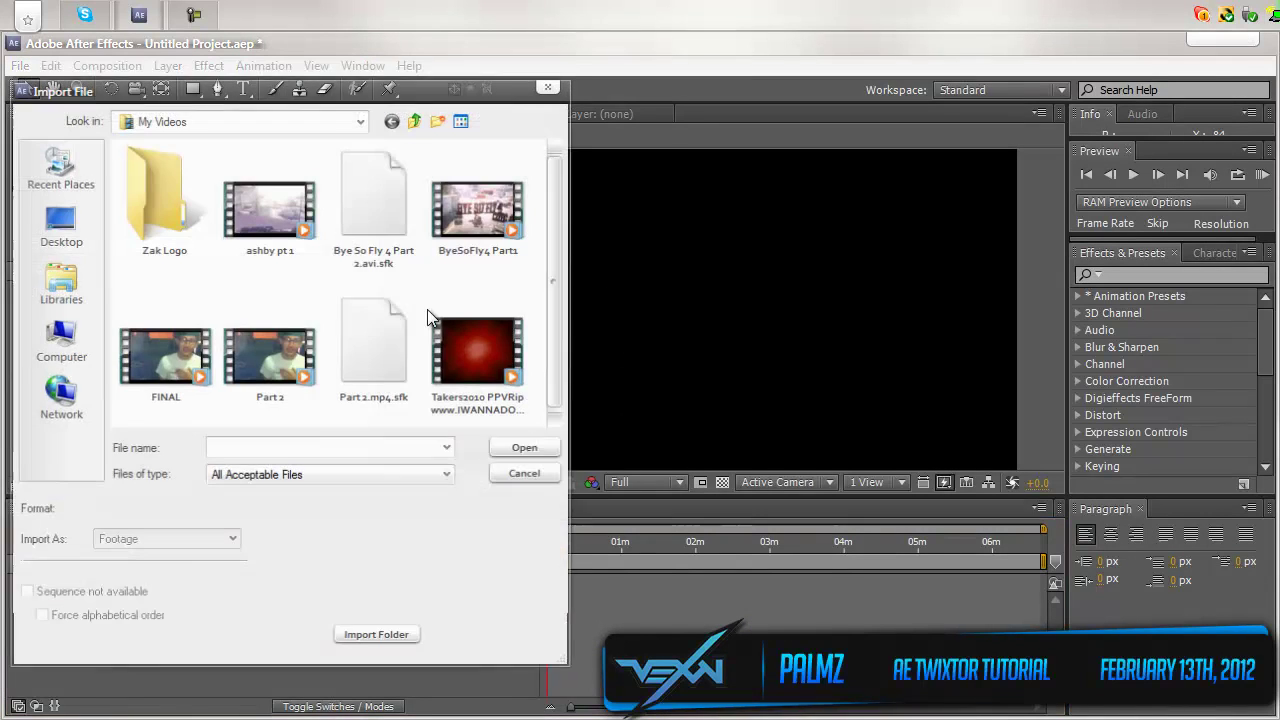
{"action": "left_click", "coordinate": [305, 122]}
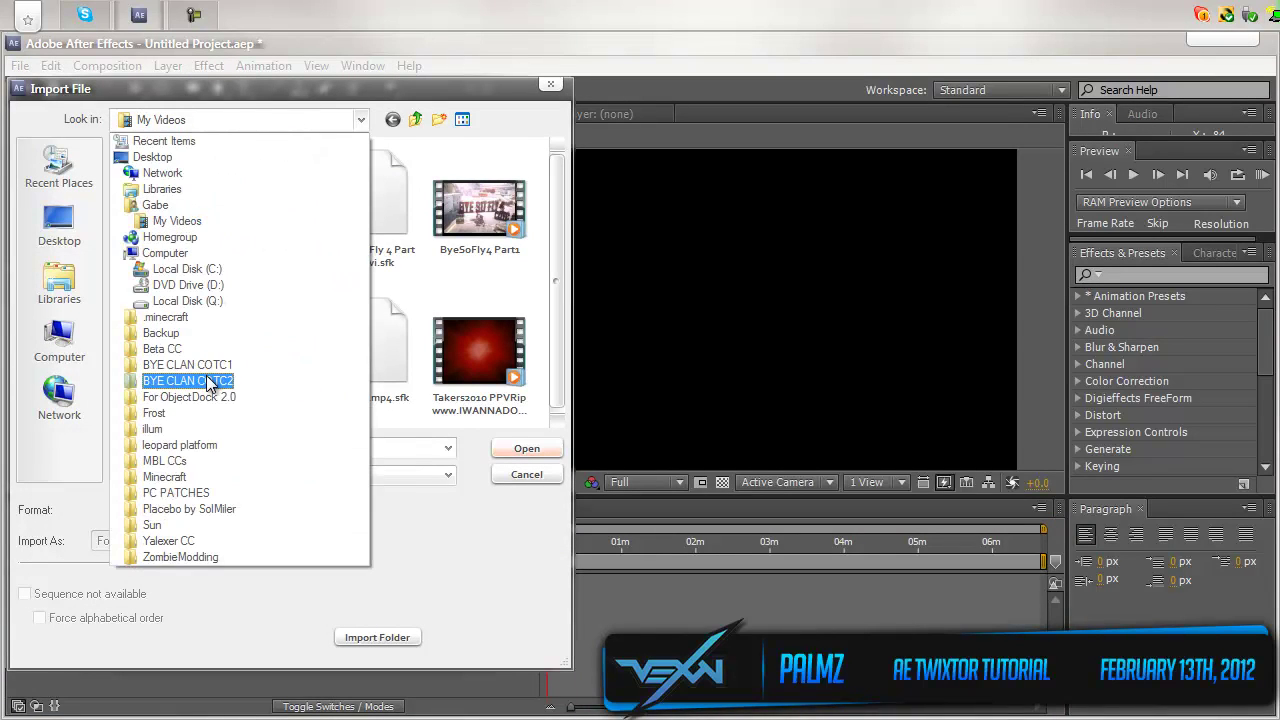
{"action": "left_click", "coordinate": [200, 381]}
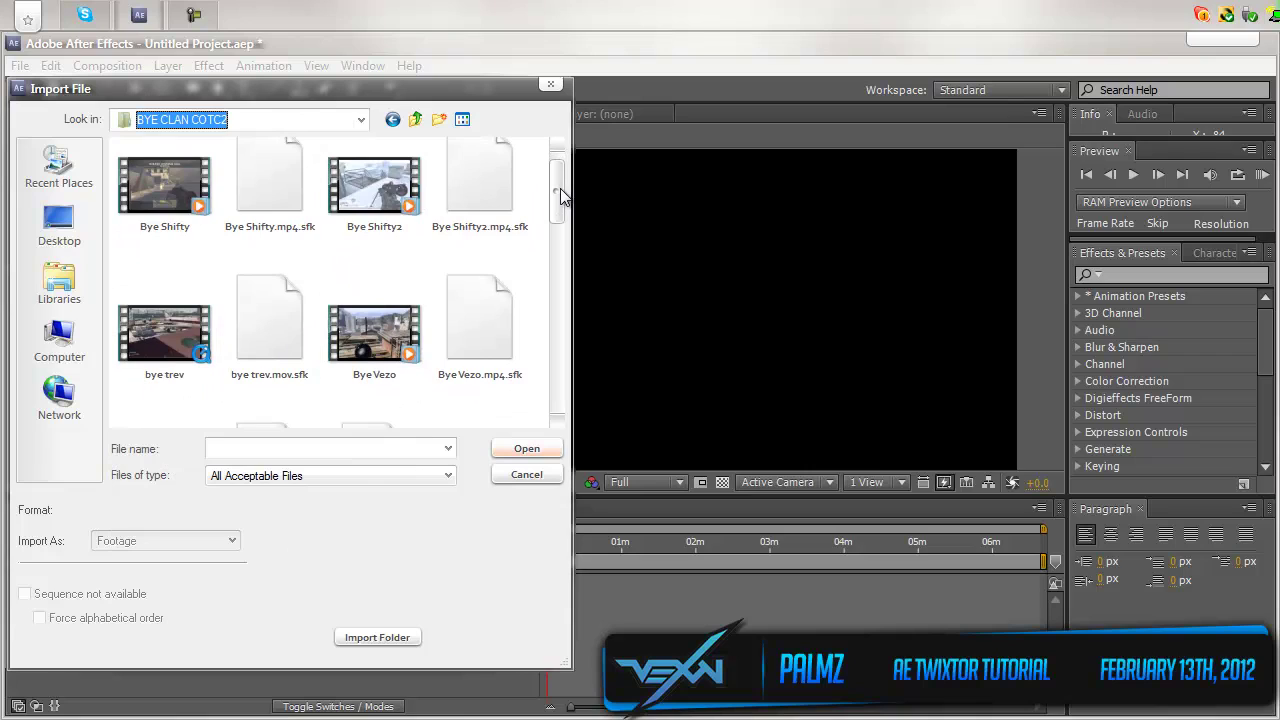
{"action": "left_click_drag", "start_coordinate": [556, 194], "coordinate": [558, 385]}
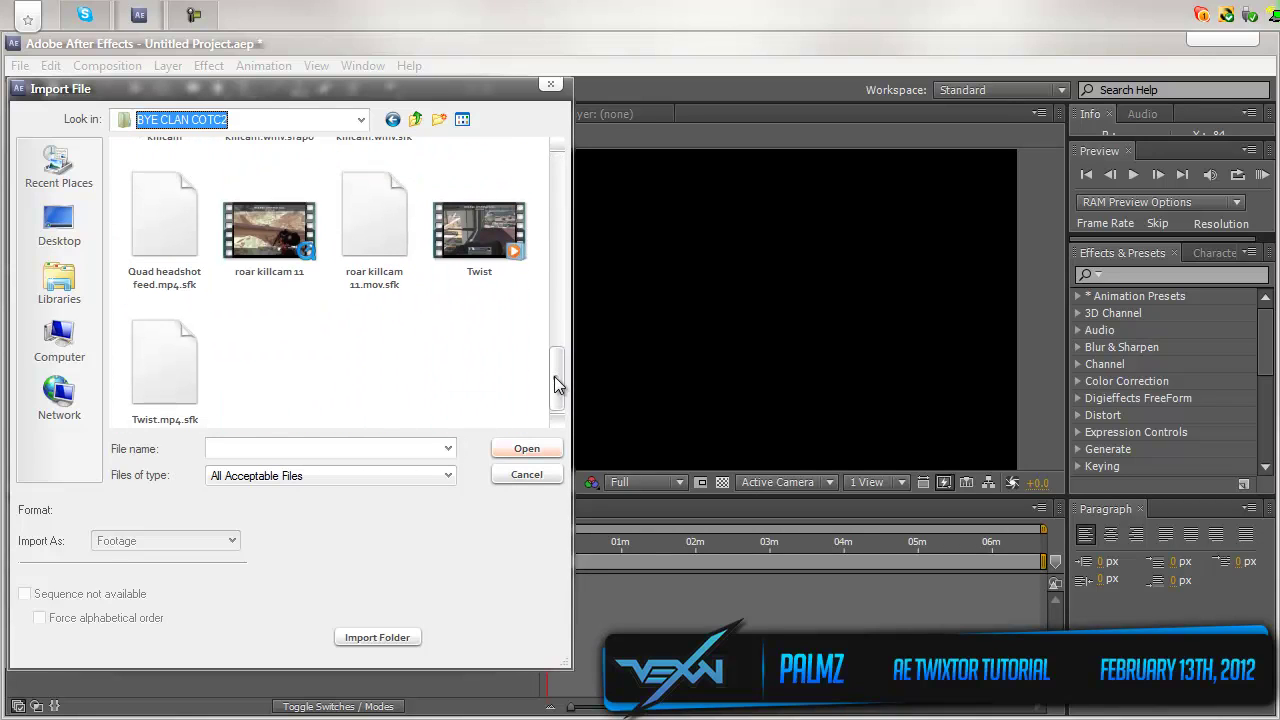
{"action": "left_click", "coordinate": [479, 230]}
{"action": "left_click", "coordinate": [526, 448]}
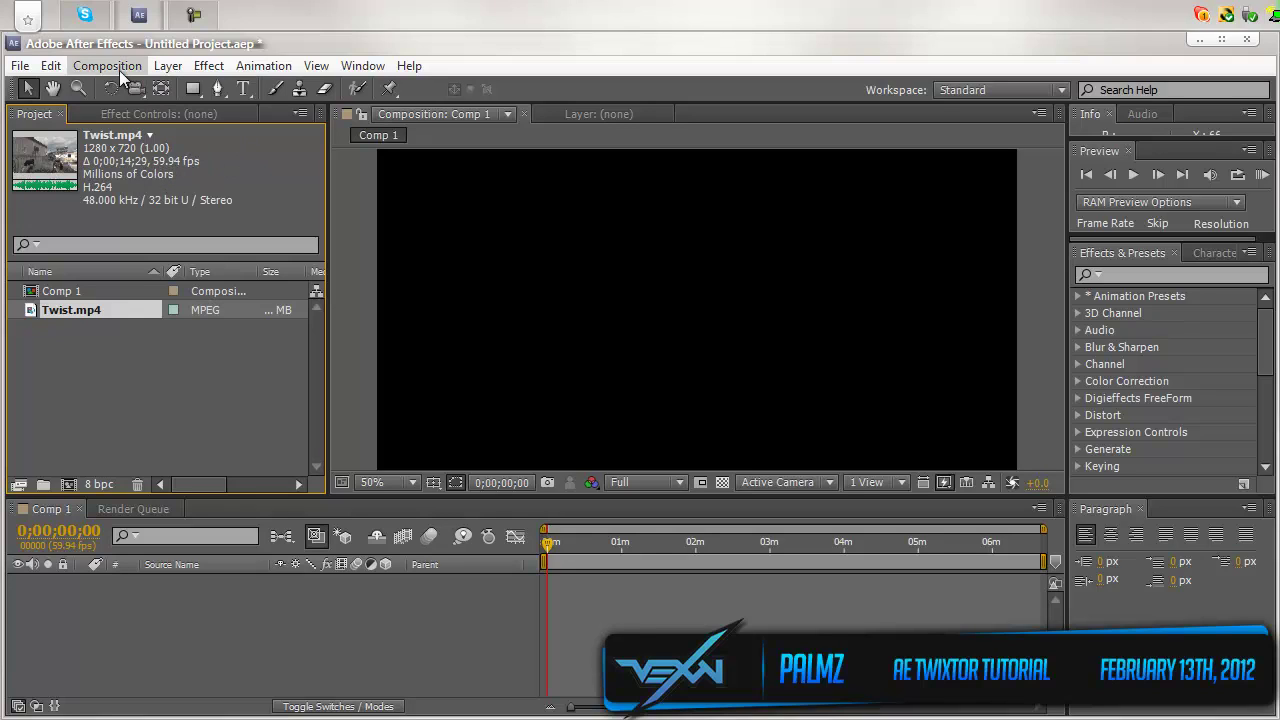
Add Twist.mp4 to Comp 1 as layer 1 and scale it slightly larger than the frame.
{"action": "left_click_drag", "start_coordinate": [100, 312], "coordinate": [124, 595]}
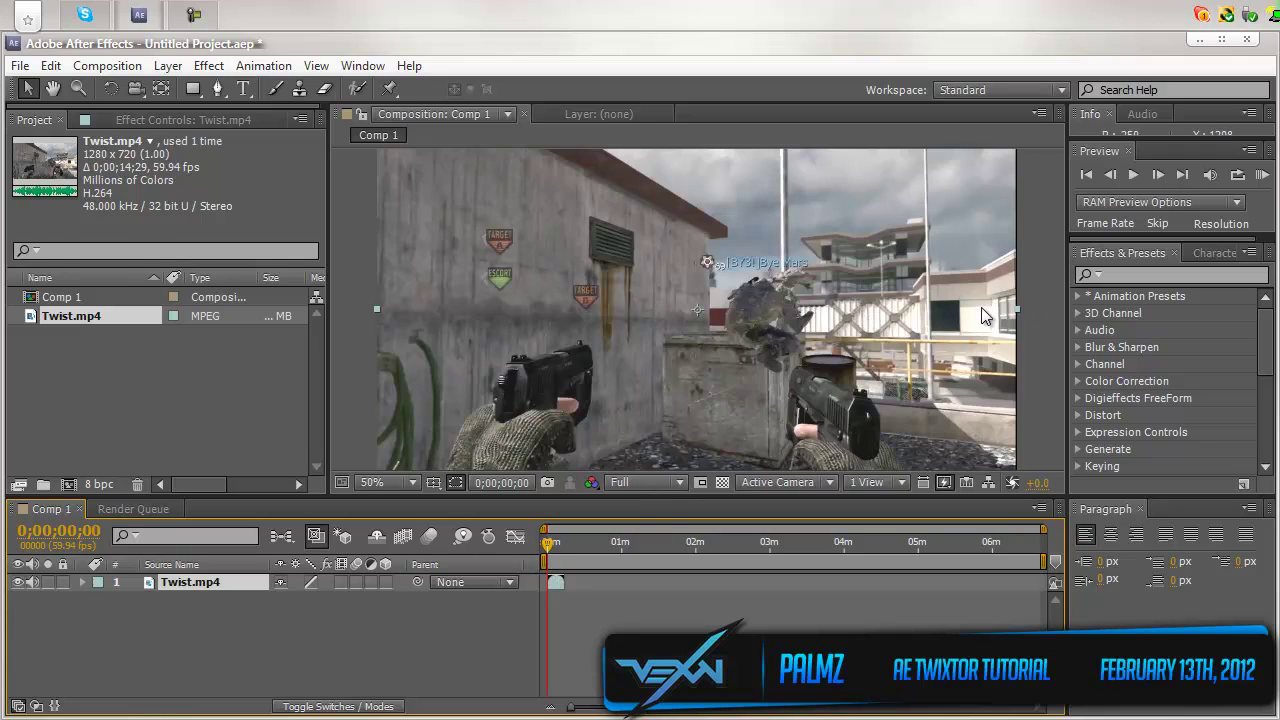
{"action": "left_click_drag", "start_coordinate": [739, 497], "coordinate": [739, 524]}
{"action": "key", "text": "comma"}
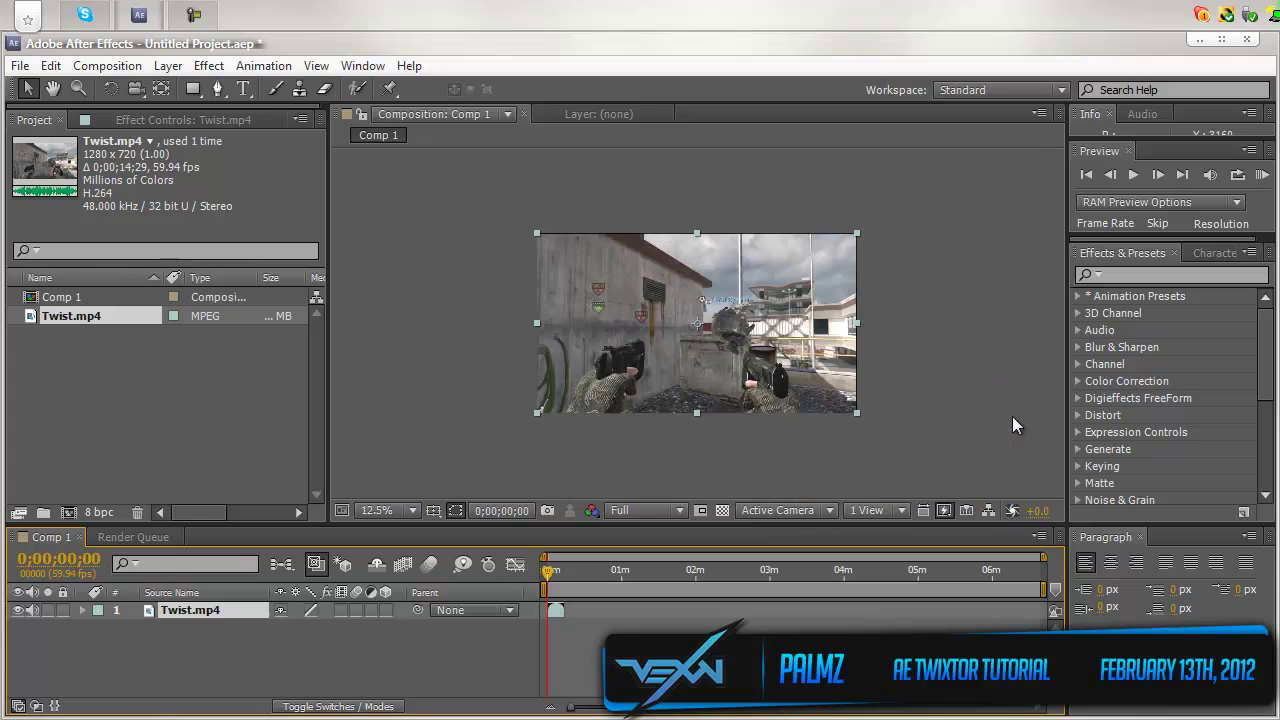
{"action": "mouse_move", "coordinate": [857, 415]}
{"action": "left_mouse_down"}
{"action": "mouse_move", "coordinate": [879, 434]}
{"action": "mouse_move", "coordinate": [864, 418]}
{"action": "left_mouse_up"}
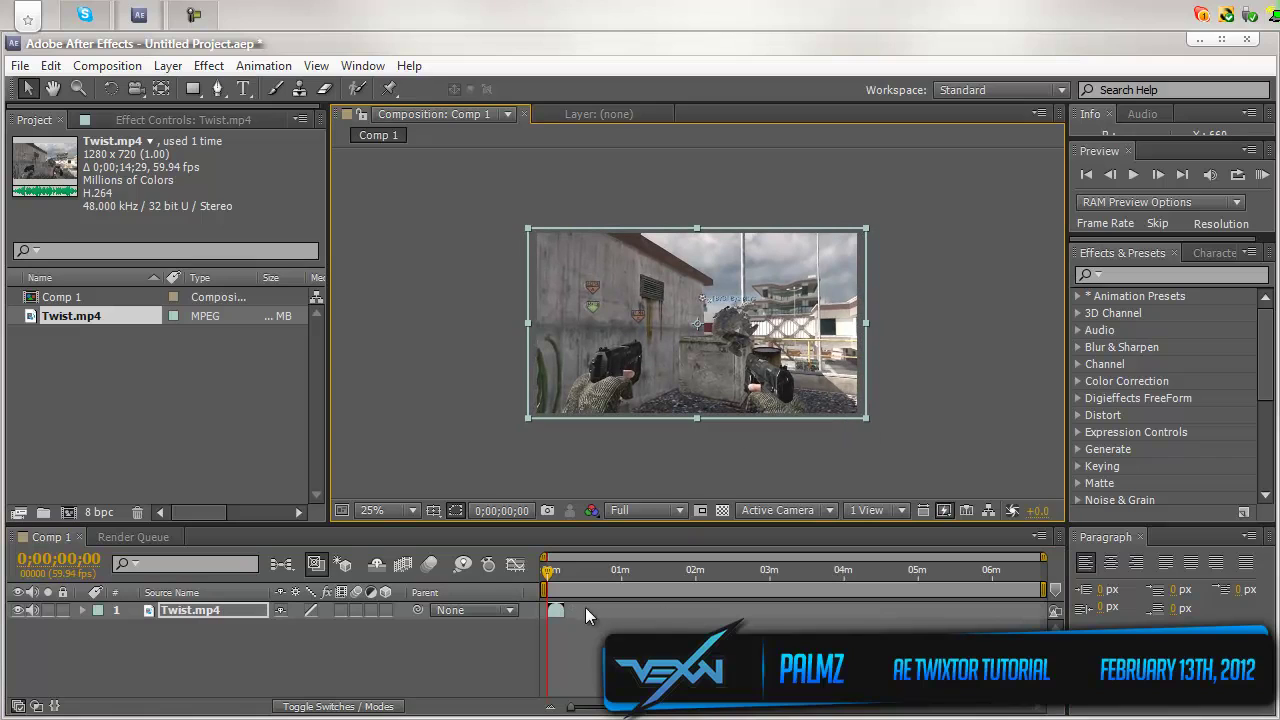
Zoom the timeline ruler in to show seconds.
{"action": "left_click_drag", "start_coordinate": [572, 706], "coordinate": [606, 713]}
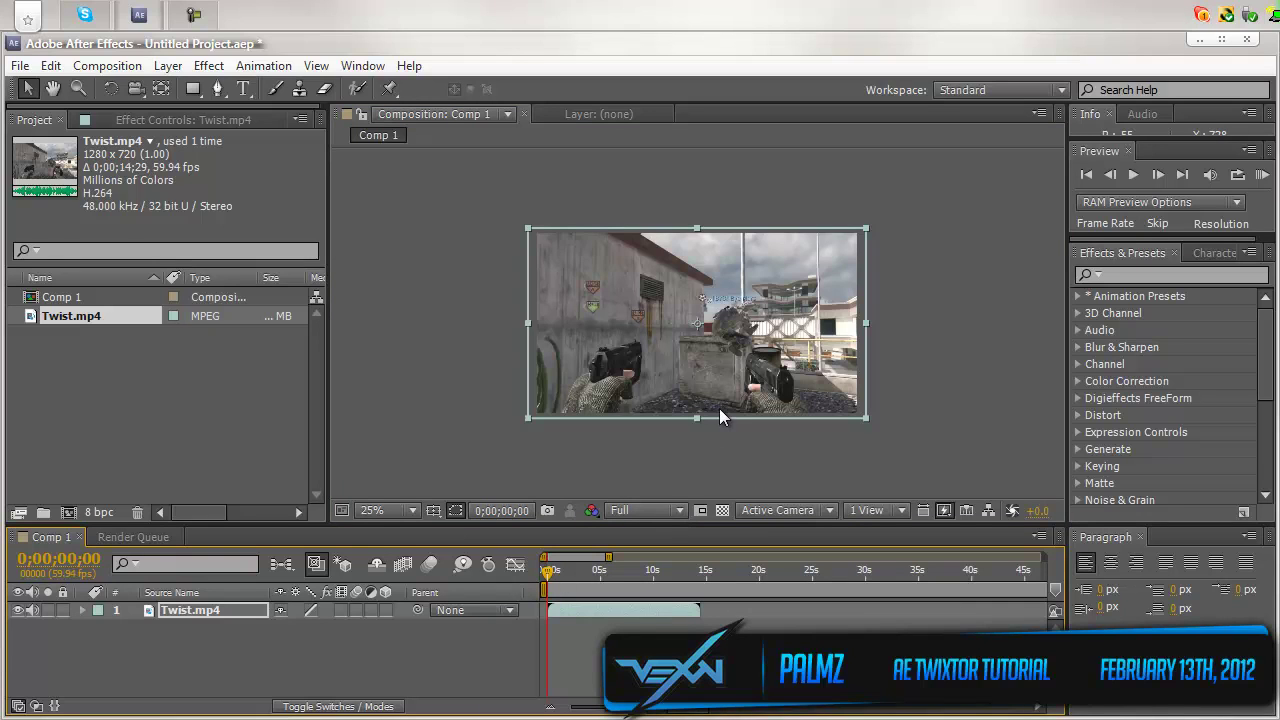
{"action": "scroll", "coordinate": [719, 408], "scroll_direction": "up", "scroll_amount": 2}
{"action": "scroll", "coordinate": [719, 408], "scroll_direction": "down", "scroll_amount": 2}
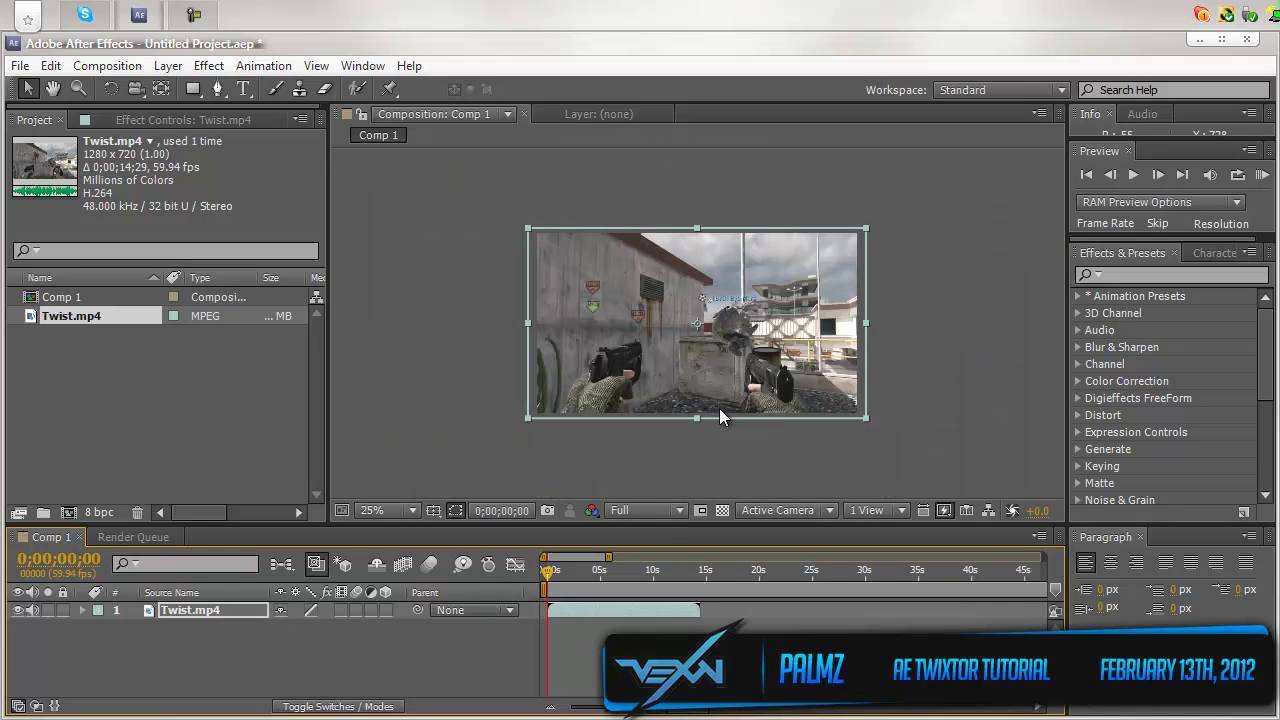
Set the composition viewer magnification to 33.3% and deselect the layer.
{"action": "left_click", "coordinate": [413, 510]}
{"action": "left_click", "coordinate": [412, 715]}
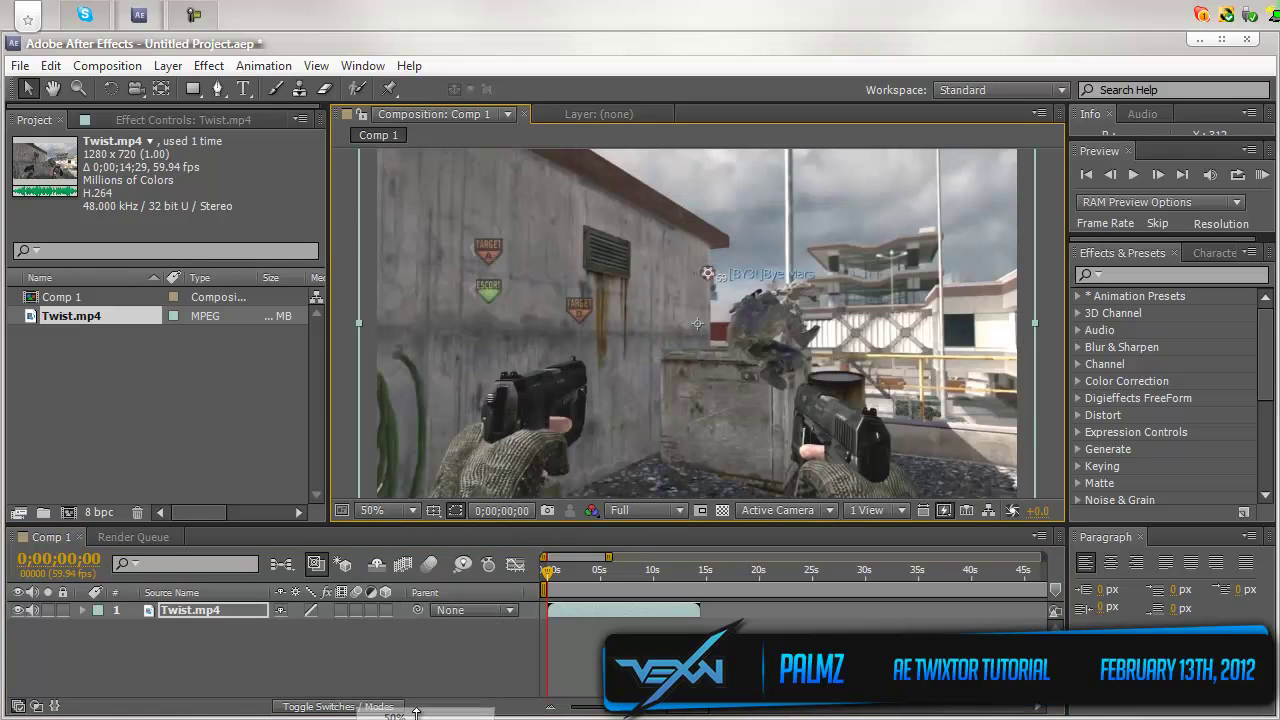
{"action": "left_click", "coordinate": [410, 510]}
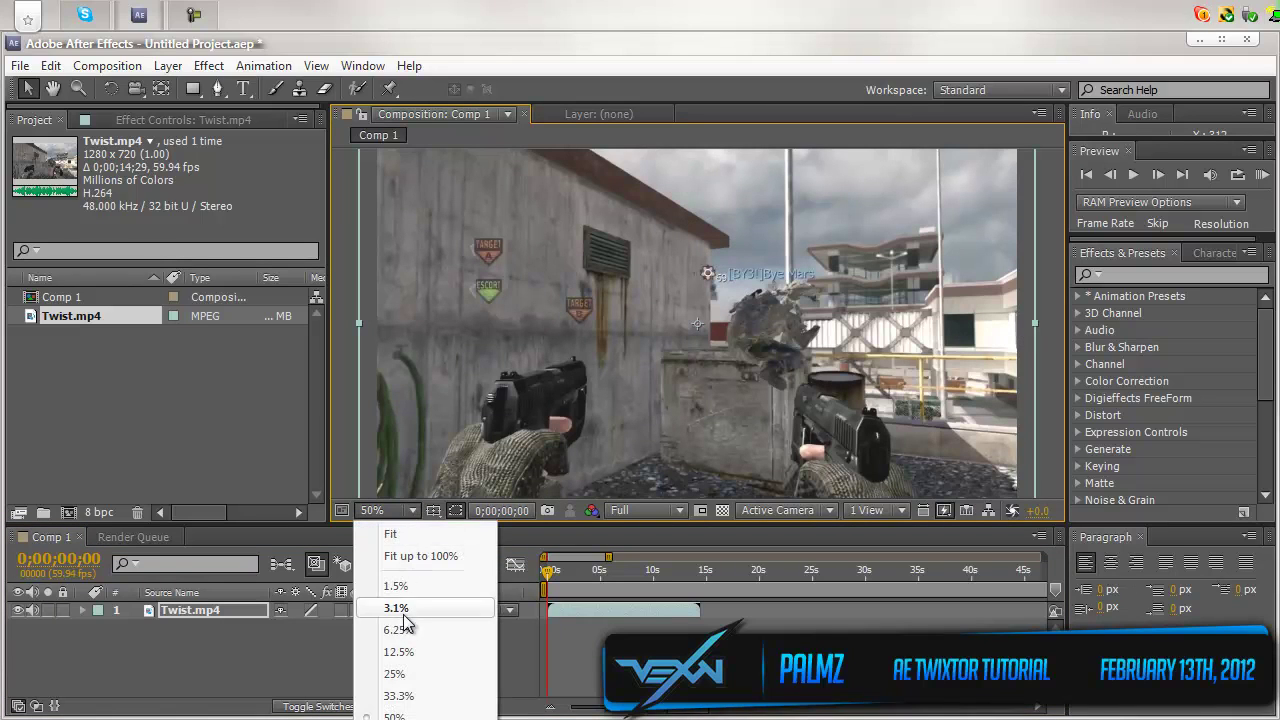
{"action": "left_click", "coordinate": [398, 696]}
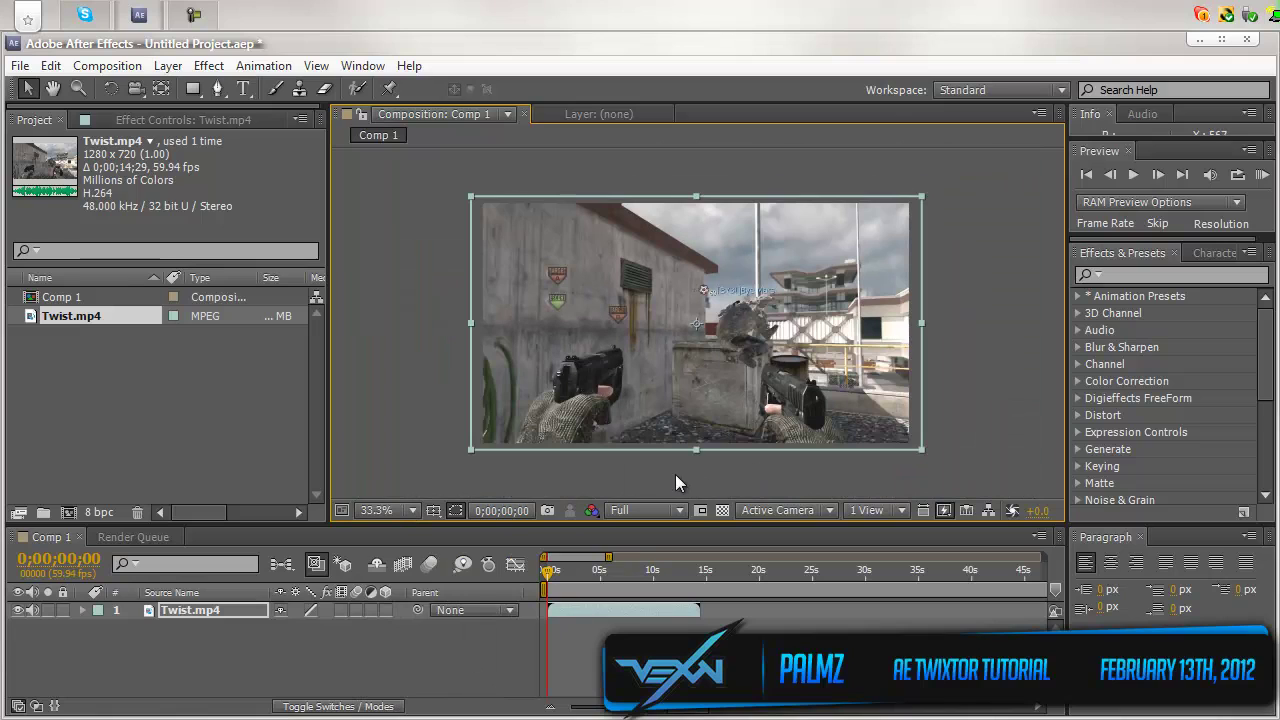
{"action": "left_click", "coordinate": [383, 512]}
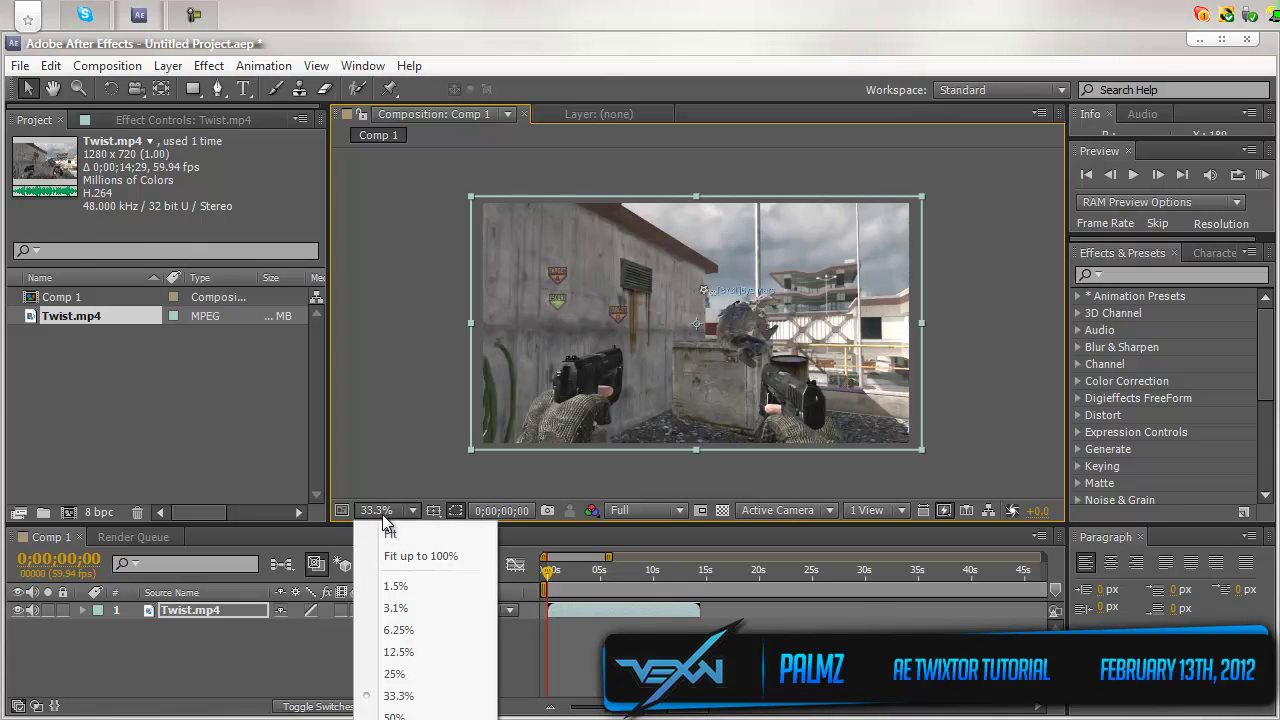
{"action": "left_click", "coordinate": [388, 533]}
{"action": "key", "text": "comma"}
{"action": "key", "text": "comma"}
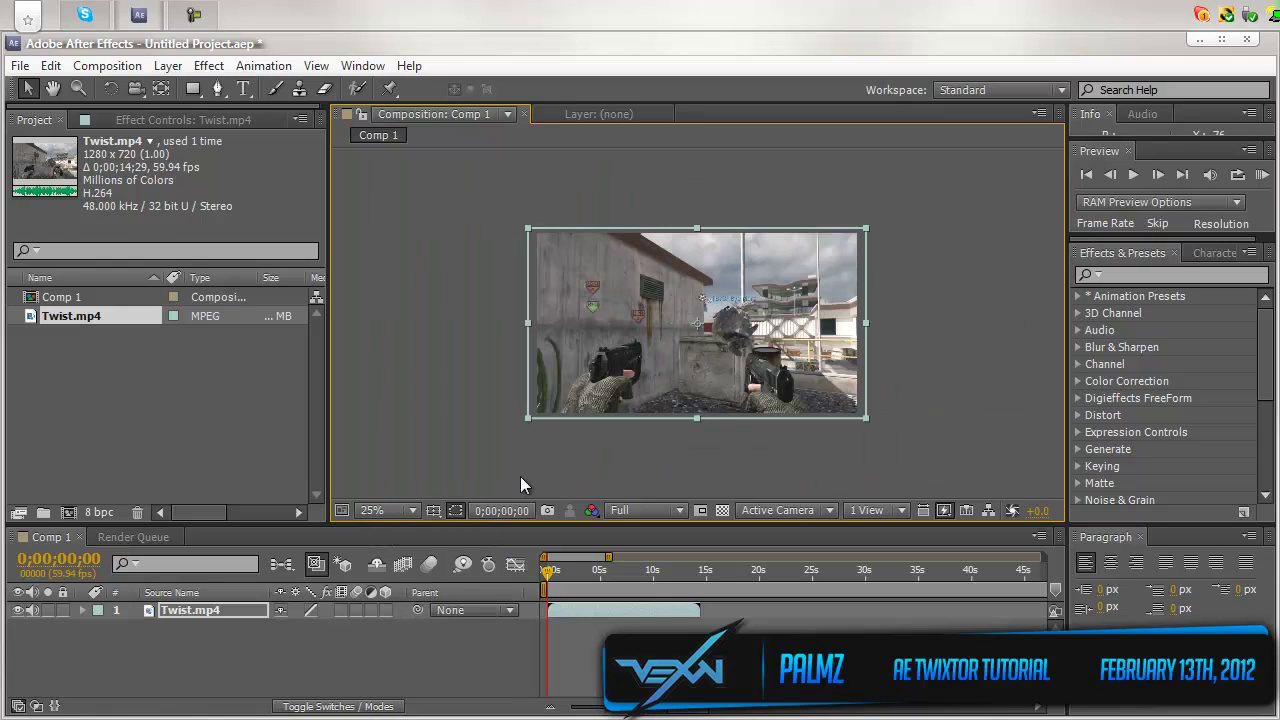
{"action": "left_click", "coordinate": [370, 510]}
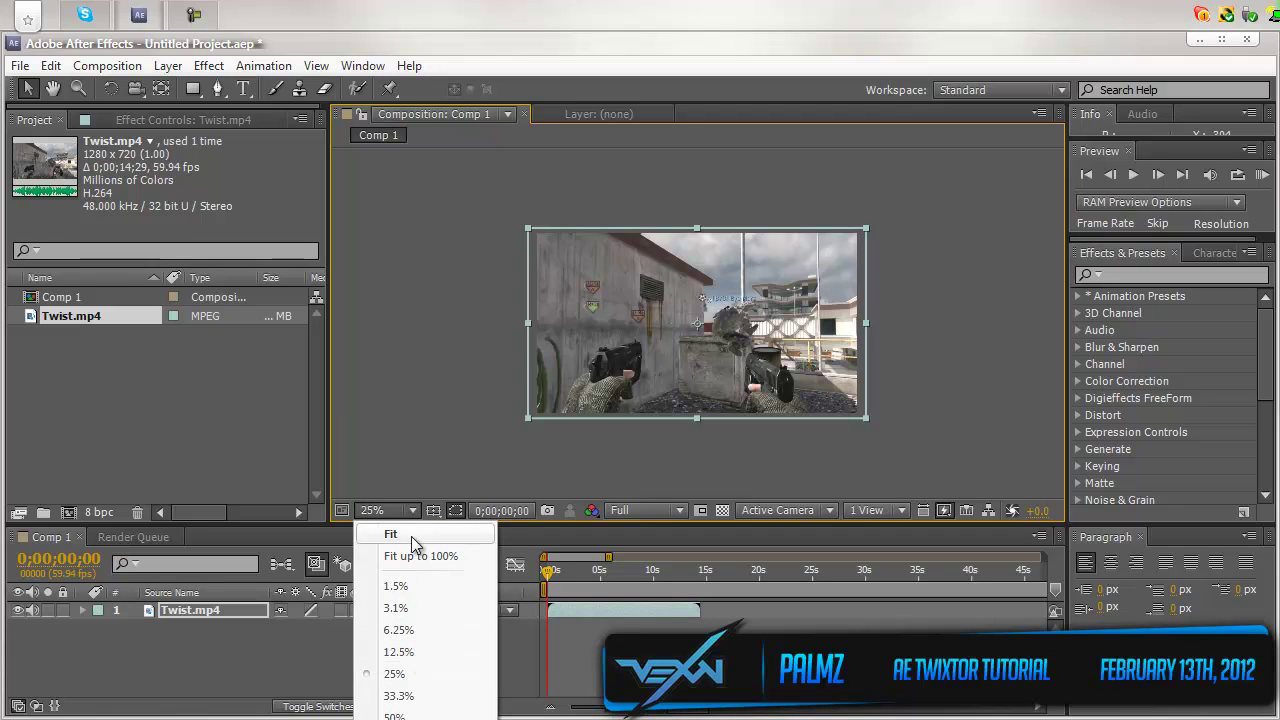
{"action": "left_click", "coordinate": [372, 511]}
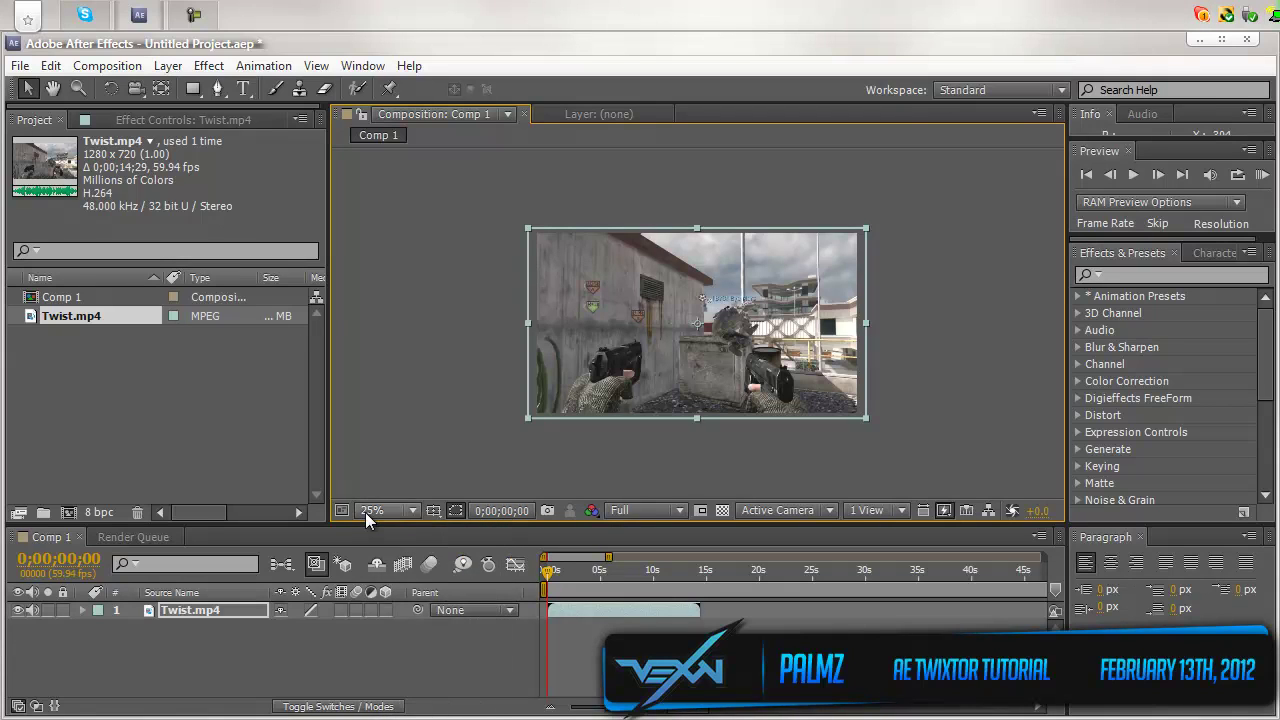
{"action": "left_click", "coordinate": [370, 511]}
{"action": "left_click", "coordinate": [400, 696]}
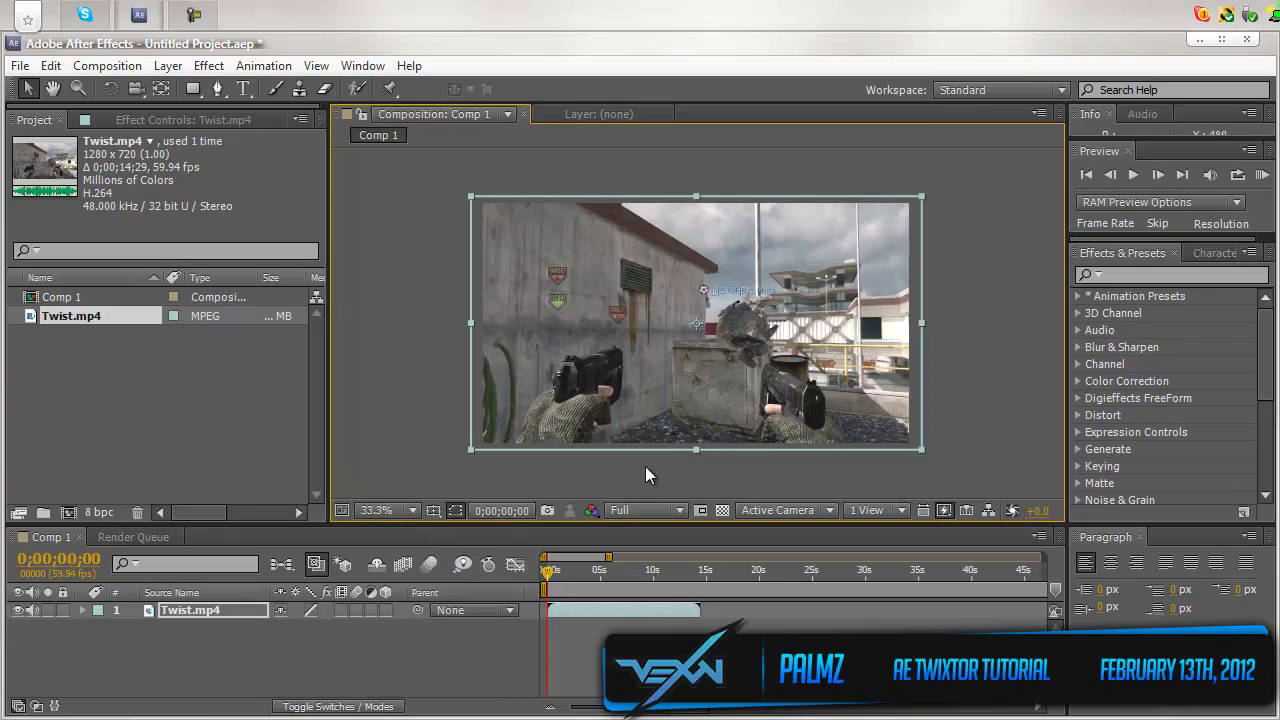
{"action": "left_click", "coordinate": [956, 354]}
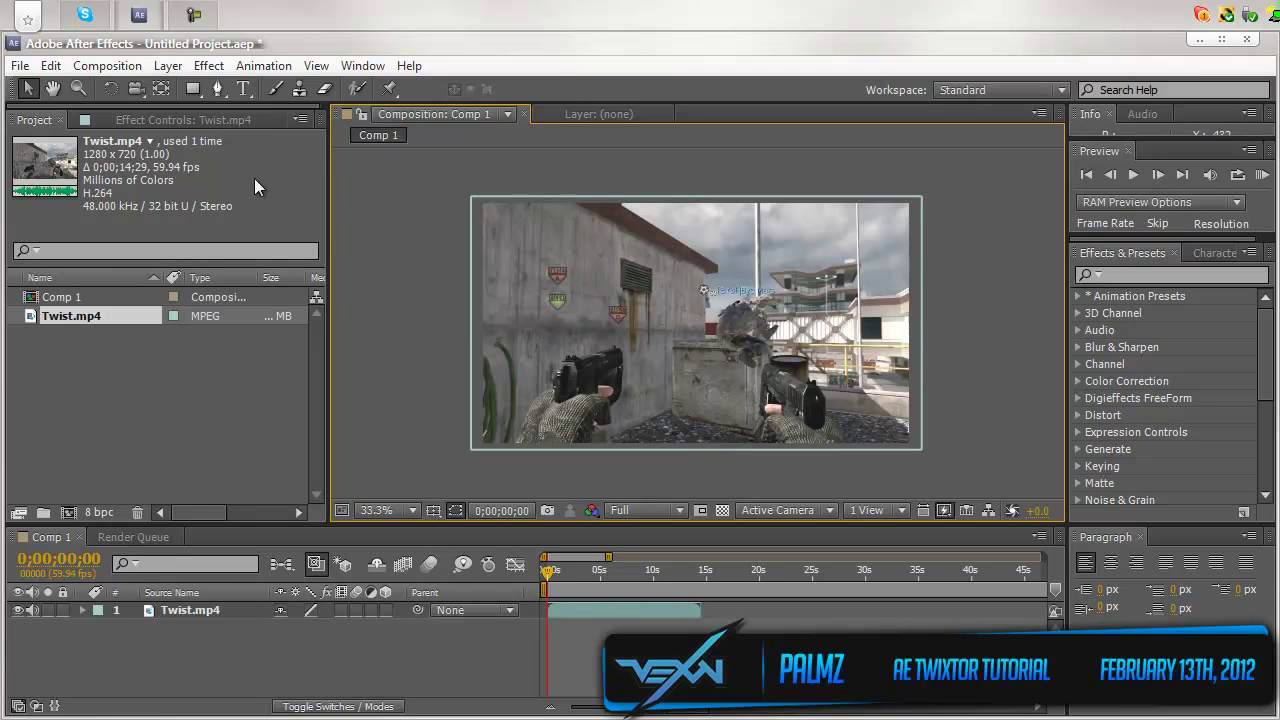
Enable time remapping on Twist.mp4 and extend its out point to about 40 seconds.
{"action": "right_click", "coordinate": [182, 606]}
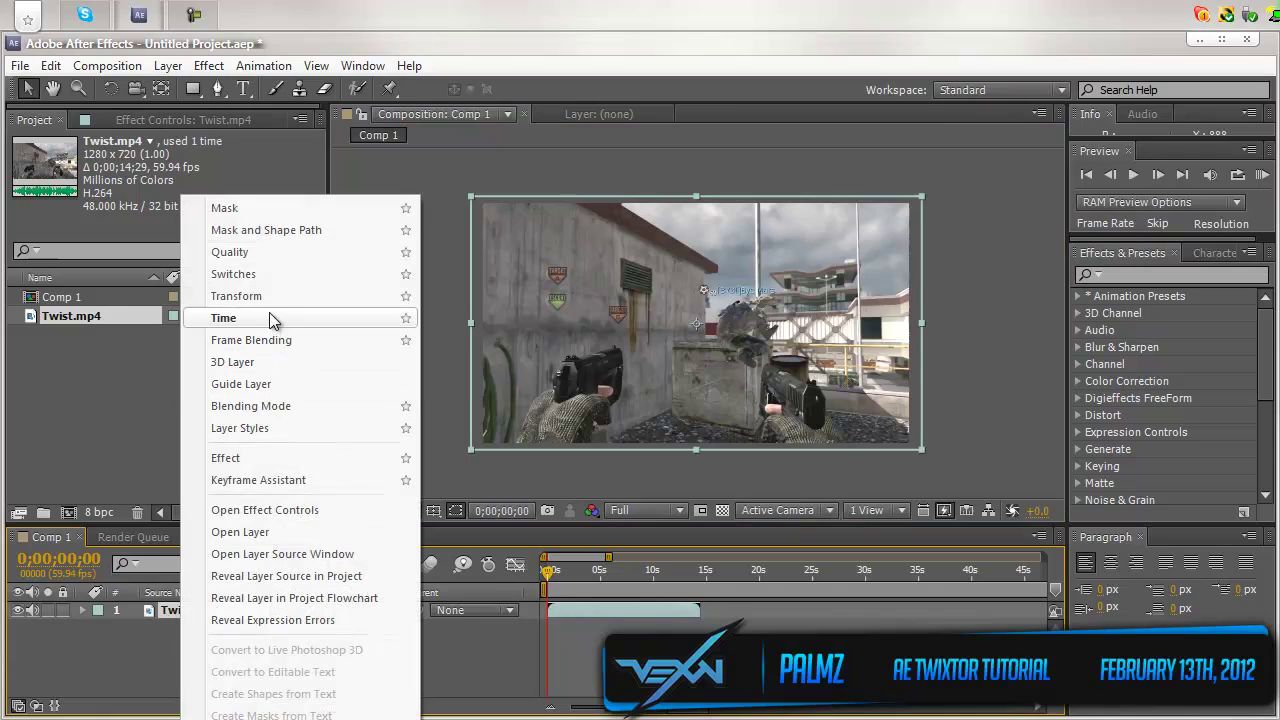
{"action": "mouse_move", "coordinate": [280, 318]}
{"action": "left_click", "coordinate": [482, 318]}
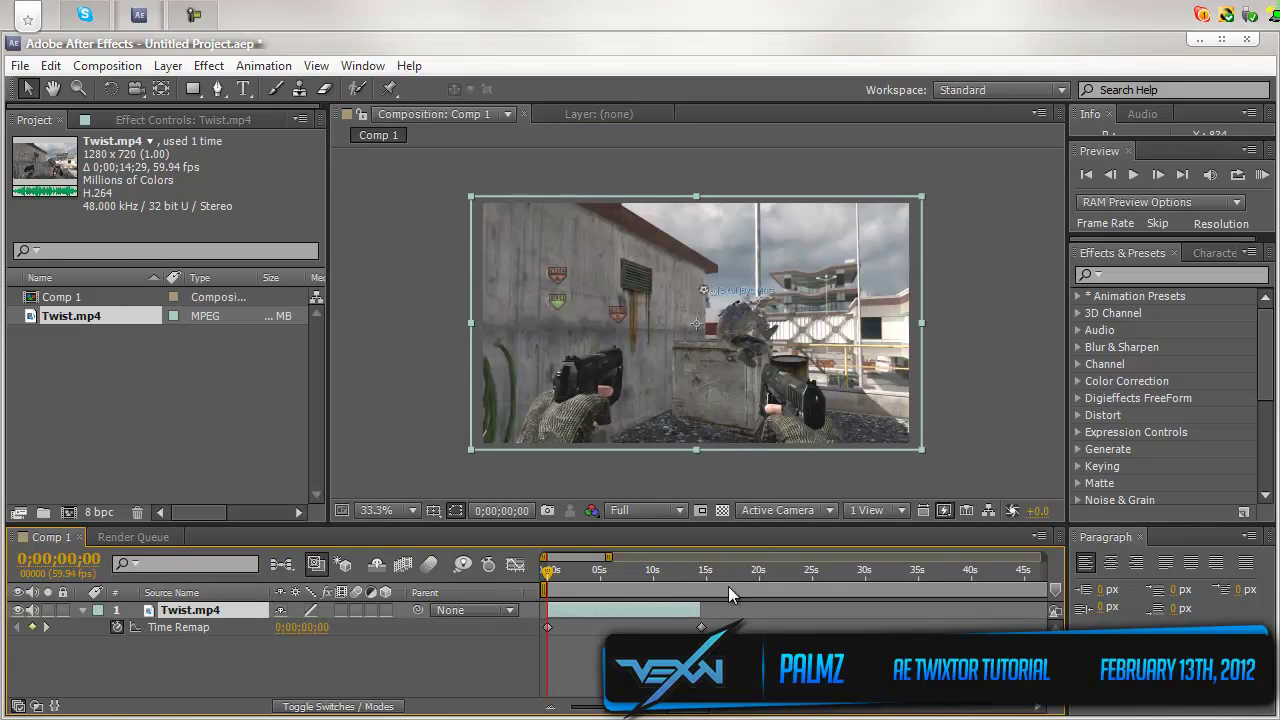
{"action": "left_click_drag", "start_coordinate": [716, 612], "coordinate": [988, 612]}
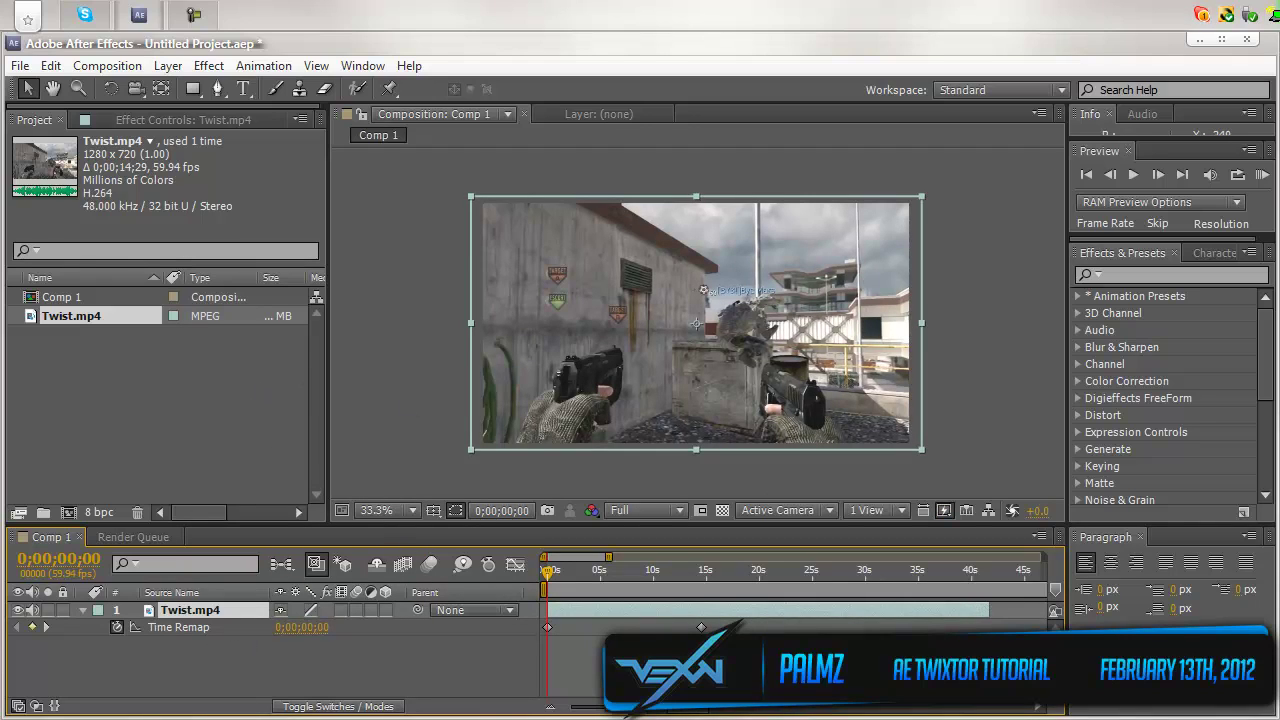
{"action": "left_click", "coordinate": [82, 610]}
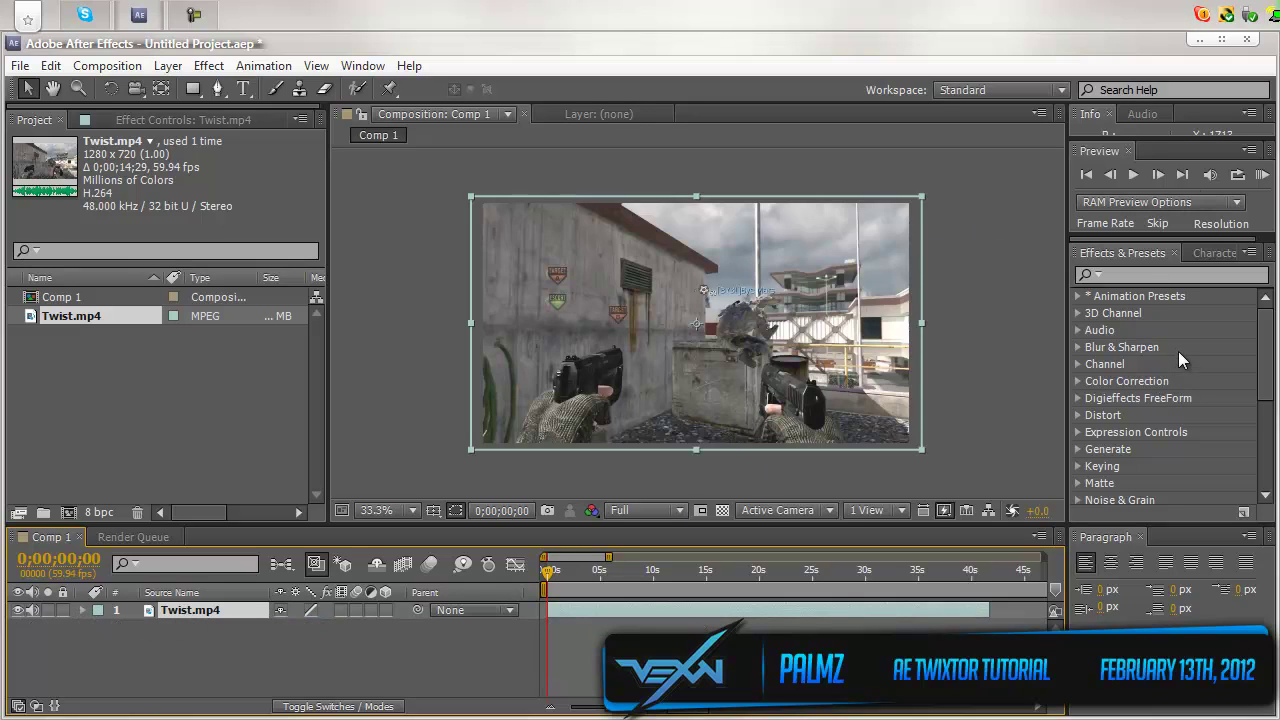
Search Effects & Presets for 'twixtor' and apply Twixtor Pro to the Twist.mp4 layer.
{"action": "scroll", "coordinate": [1178, 360], "scroll_direction": "down", "scroll_amount": 1}
{"action": "scroll", "coordinate": [1161, 362], "scroll_direction": "down", "scroll_amount": 2}
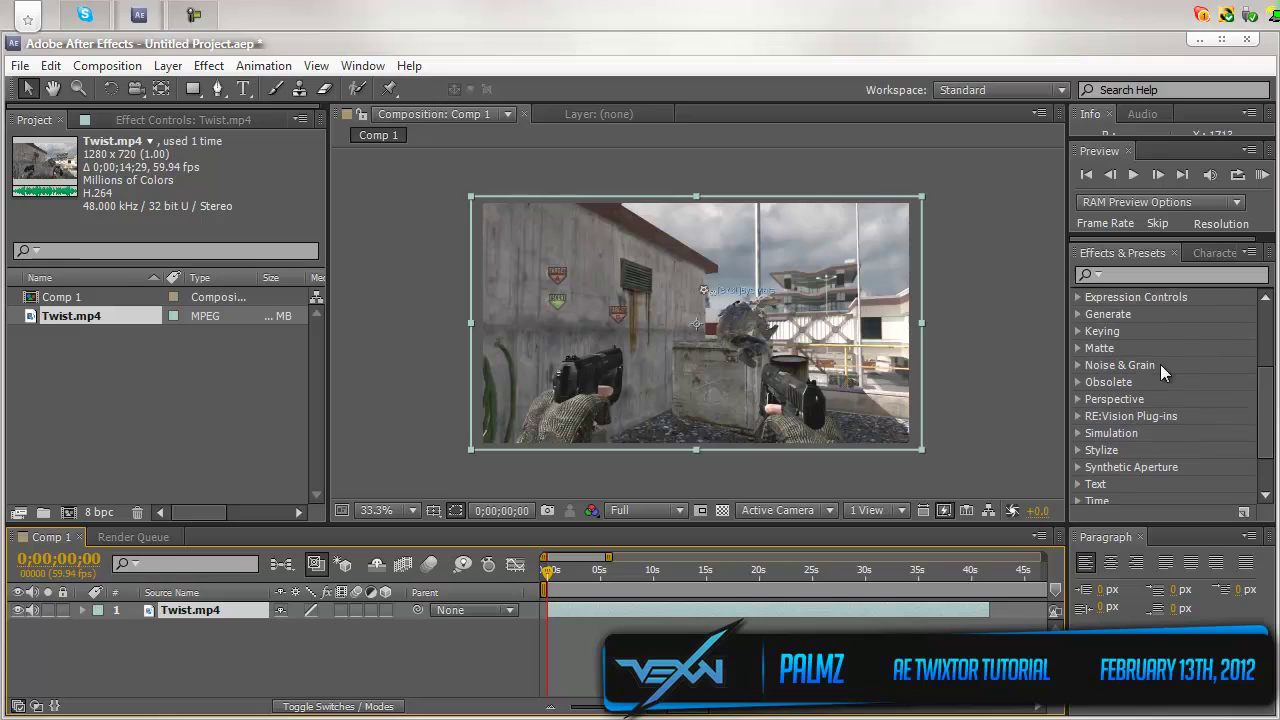
{"action": "scroll", "coordinate": [1160, 364], "scroll_direction": "up", "scroll_amount": 2}
{"action": "left_click", "coordinate": [1129, 275]}
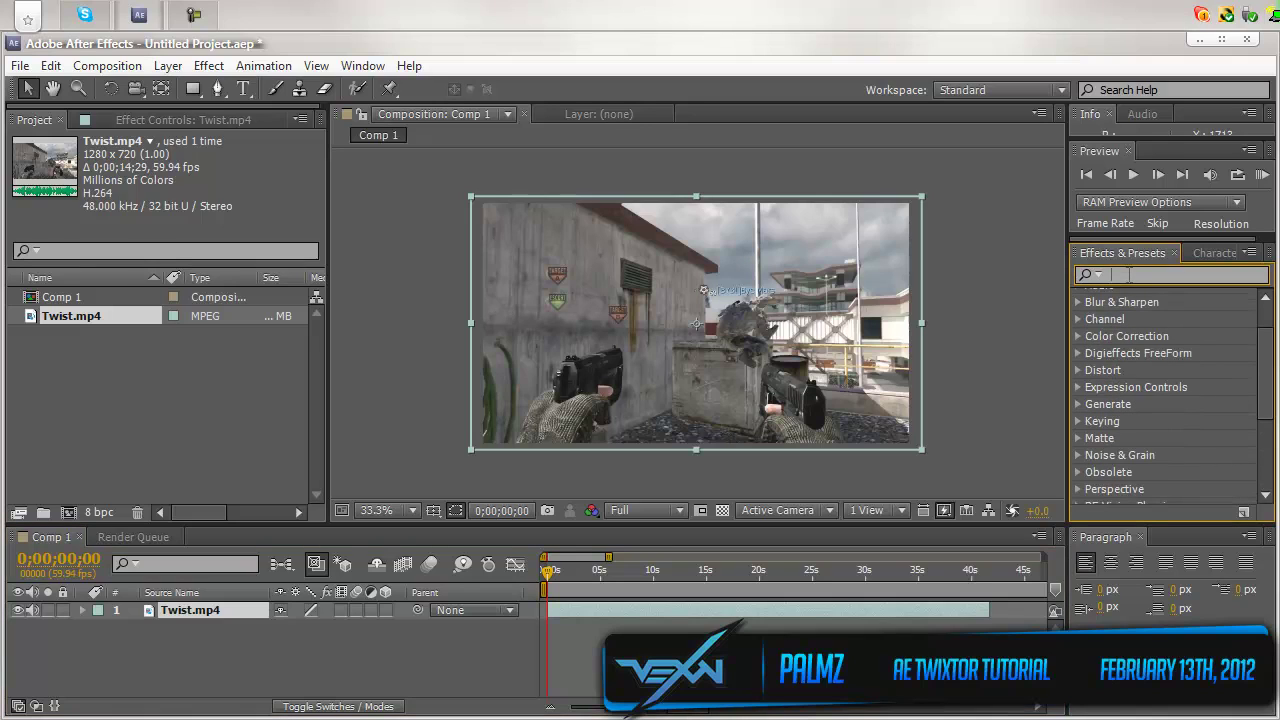
{"action": "type", "text": "twixtor"}
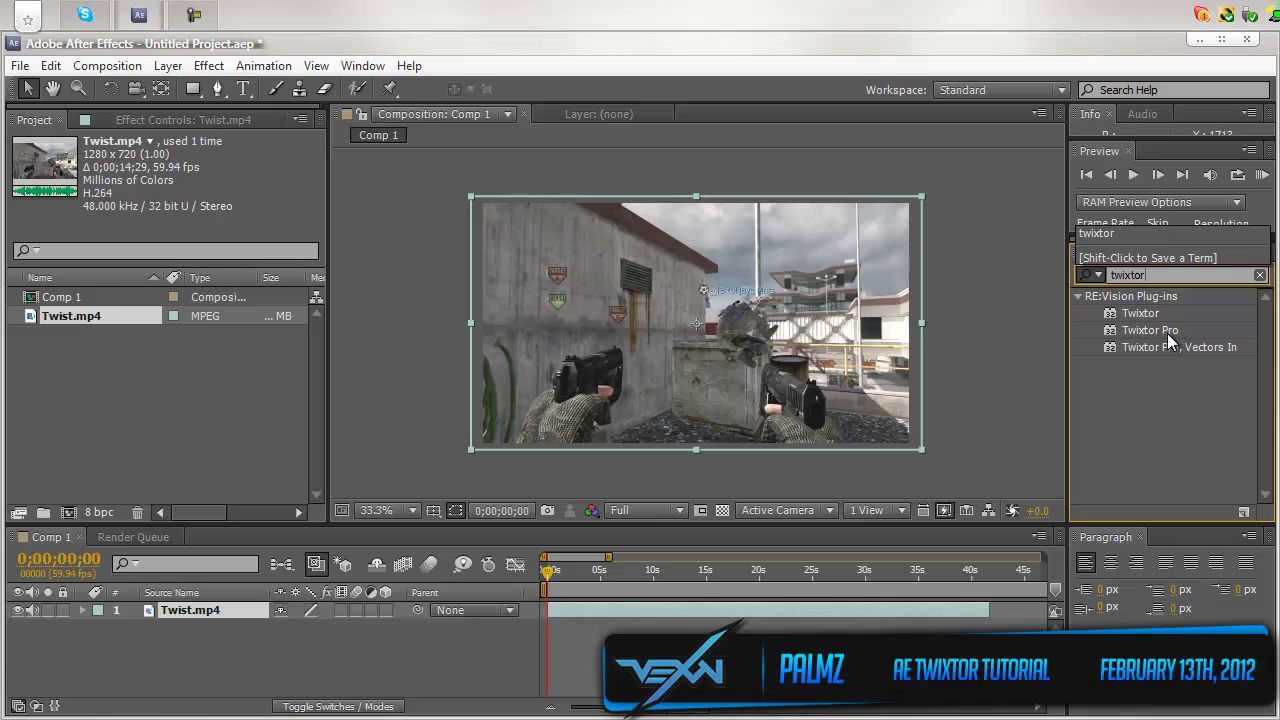
{"action": "left_click_drag", "start_coordinate": [1167, 332], "coordinate": [770, 322]}
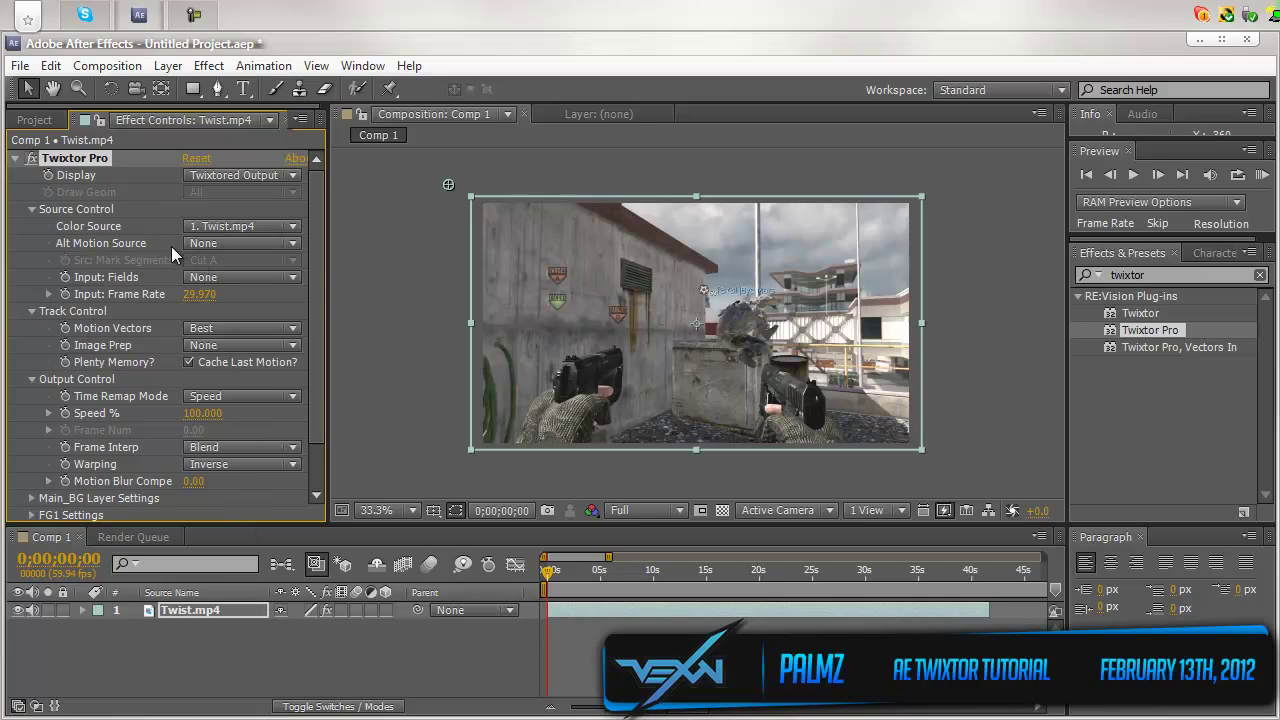
Set Twixtor Input Frame Rate 59.94, Image Prep Contrast/Edge Enhance, Frame Interp Motion Weighted Blend.
{"action": "left_click", "coordinate": [204, 296]}
{"action": "type", "text": "59.94"}
{"action": "key", "text": "Return"}
{"action": "left_click", "coordinate": [240, 346]}
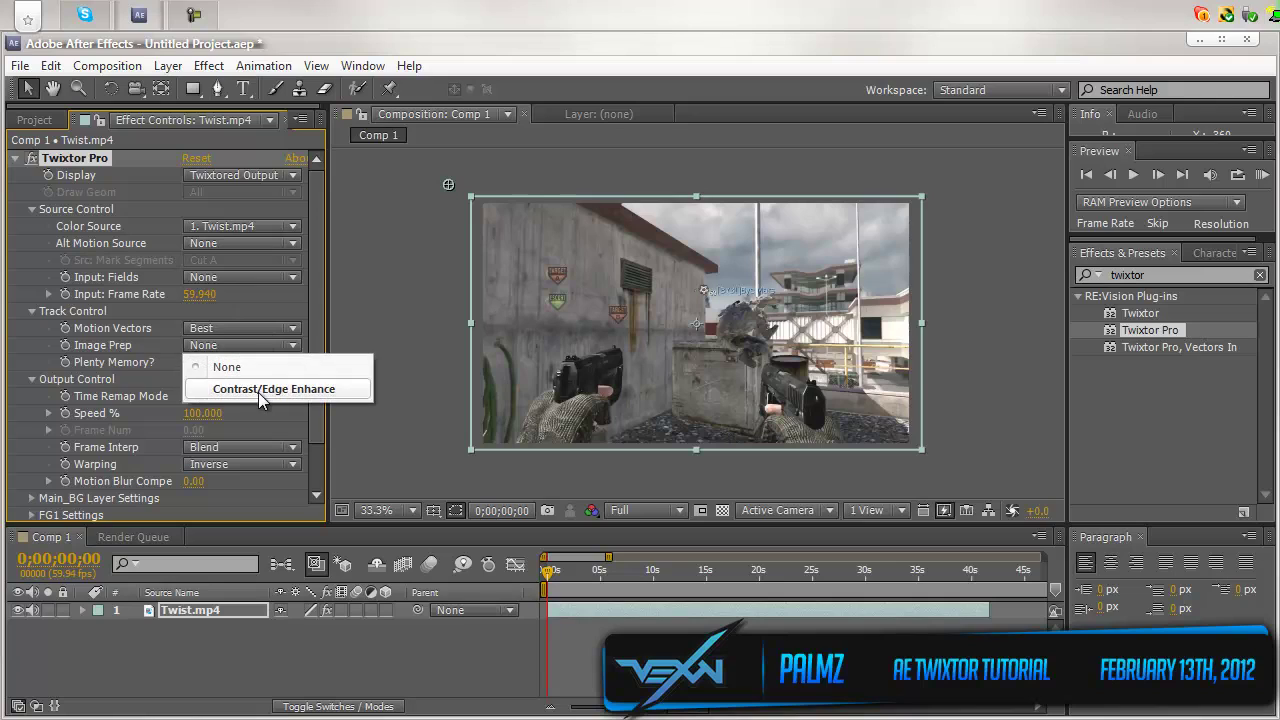
{"action": "left_click", "coordinate": [238, 390]}
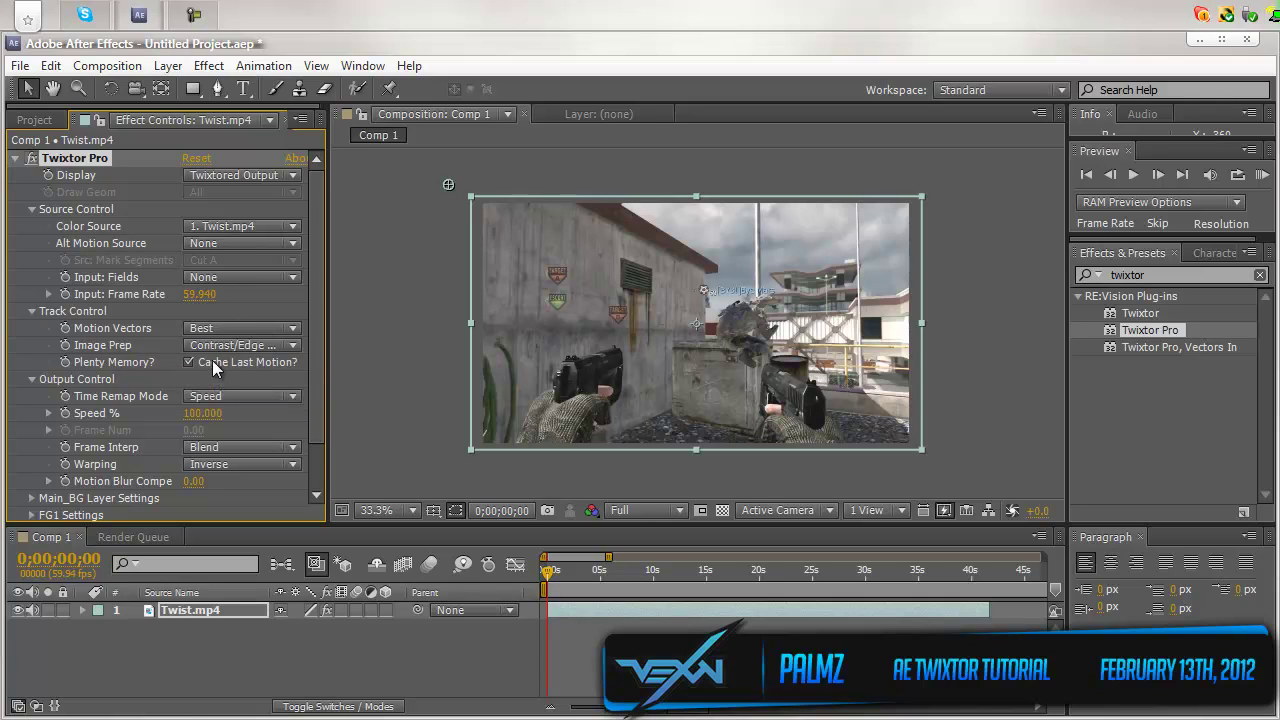
{"action": "left_click", "coordinate": [255, 448]}
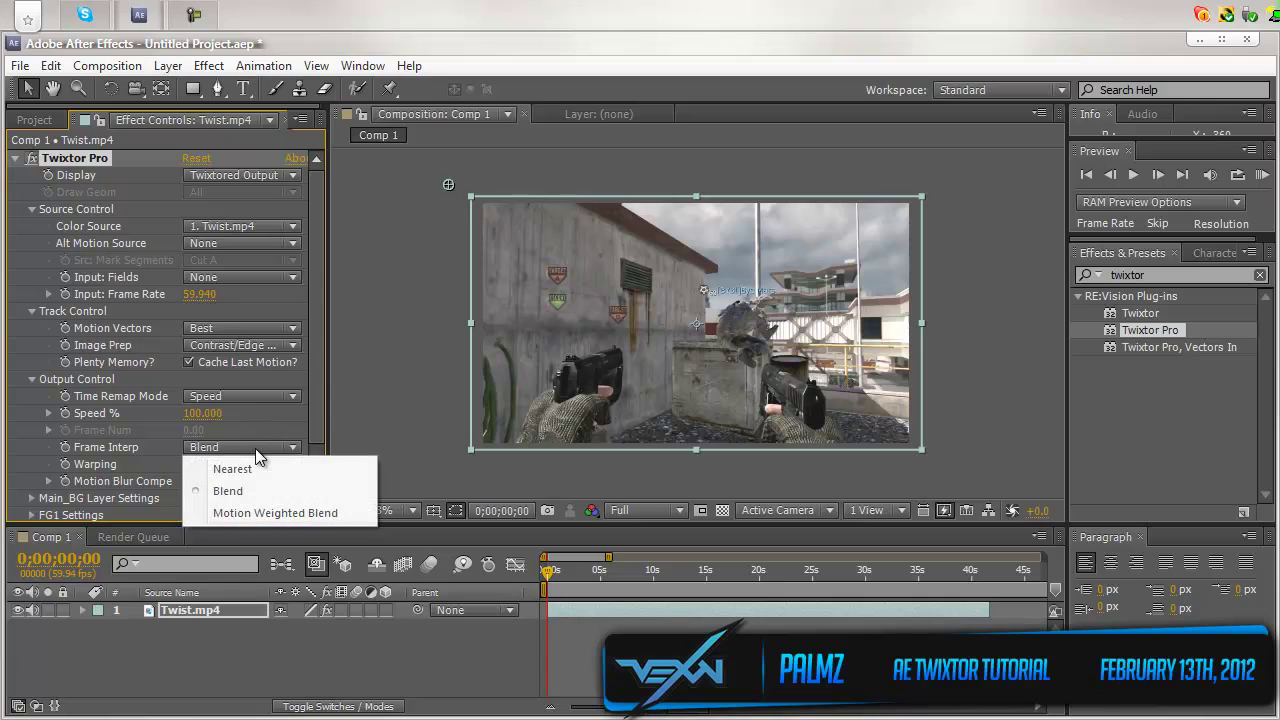
{"action": "left_click", "coordinate": [262, 513]}
Set FG1 Motion Sensitivity to 60 and FG1 Matte Chan to Alpha.
{"action": "scroll", "coordinate": [200, 466], "scroll_direction": "down", "scroll_amount": 2}
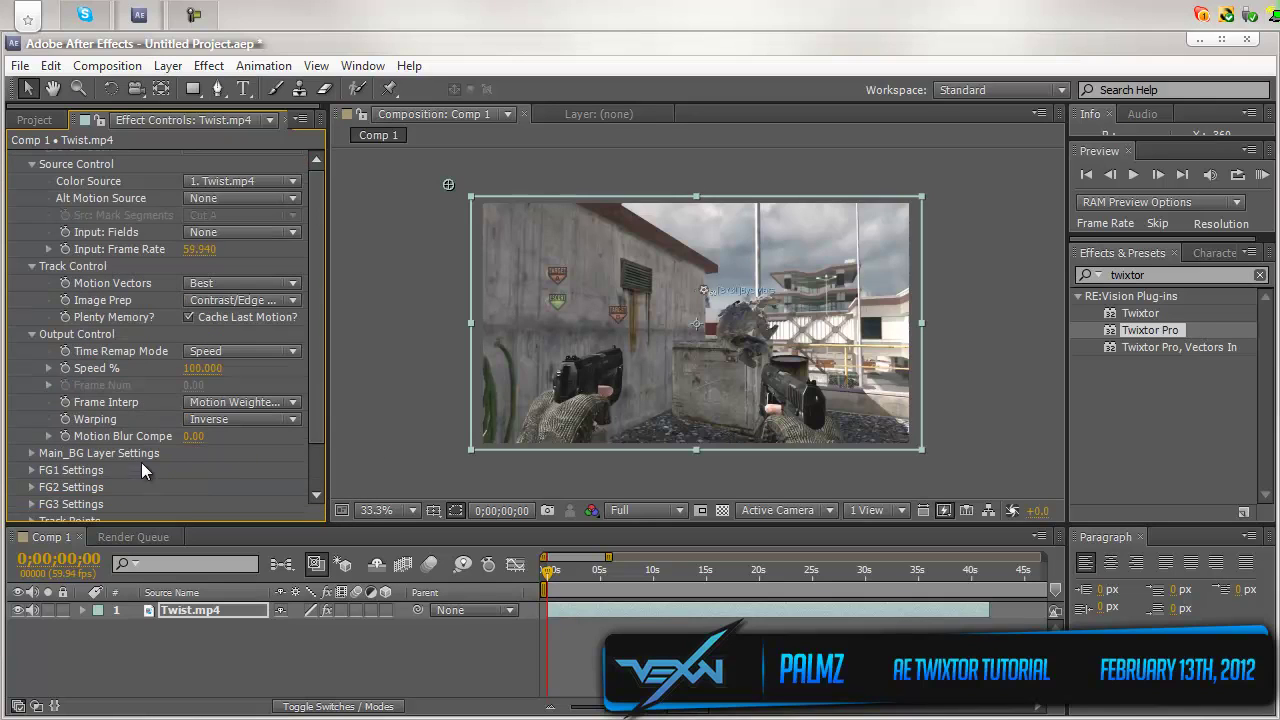
{"action": "left_click", "coordinate": [33, 453]}
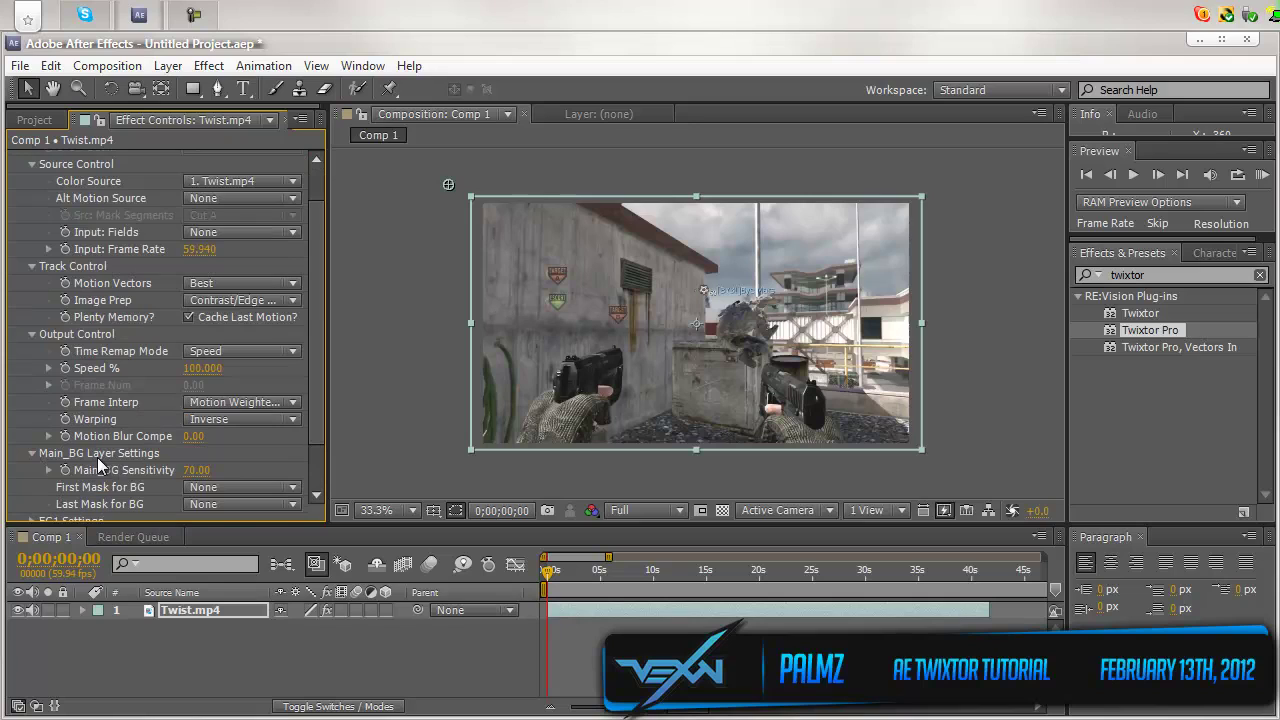
{"action": "scroll", "coordinate": [150, 470], "scroll_direction": "down", "scroll_amount": 2}
{"action": "left_click", "coordinate": [200, 426]}
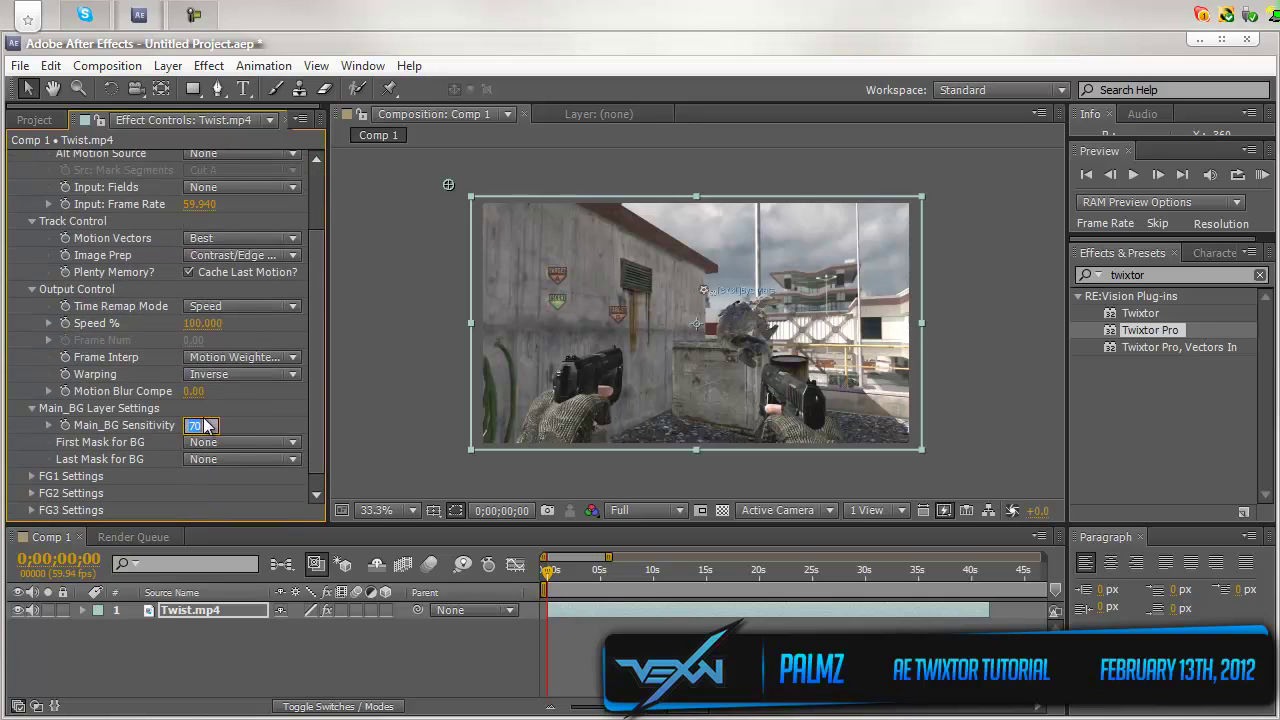
{"action": "left_click", "coordinate": [32, 409]}
{"action": "left_click", "coordinate": [31, 461]}
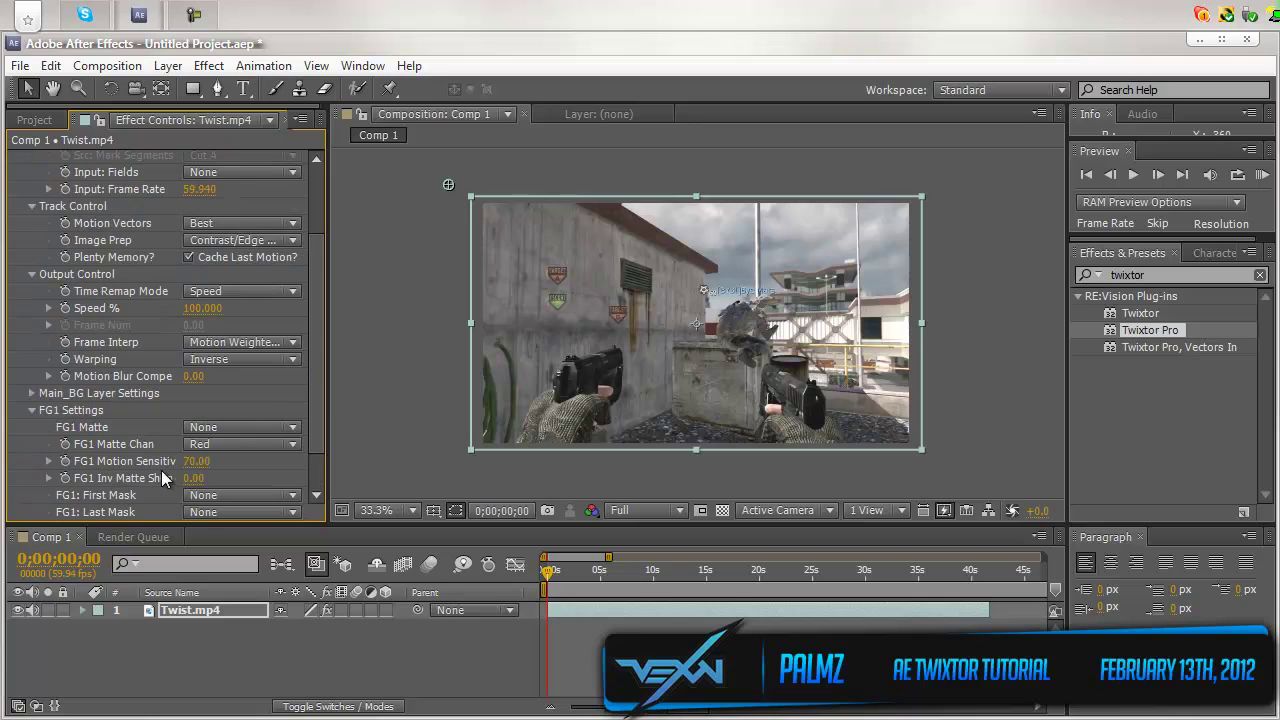
{"action": "left_click", "coordinate": [200, 461]}
{"action": "type", "text": "60"}
{"action": "key", "text": "Return"}
{"action": "left_click", "coordinate": [278, 443]}
{"action": "left_click", "coordinate": [235, 530]}
{"action": "left_click", "coordinate": [31, 410]}
{"action": "scroll", "coordinate": [70, 400], "scroll_direction": "up", "scroll_amount": 3}
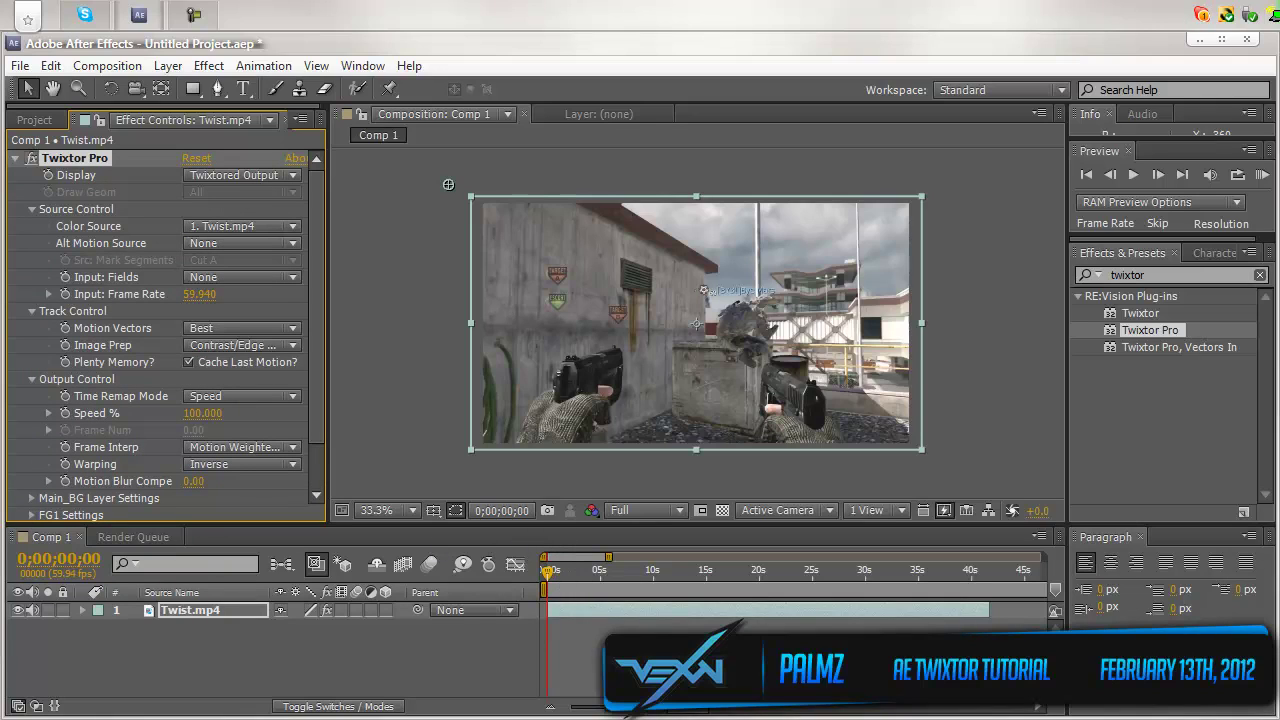
Set preview resolution to Quarter and scrub through the clip to locate the round-winning kill.
{"action": "left_click_drag", "start_coordinate": [548, 575], "coordinate": [633, 566]}
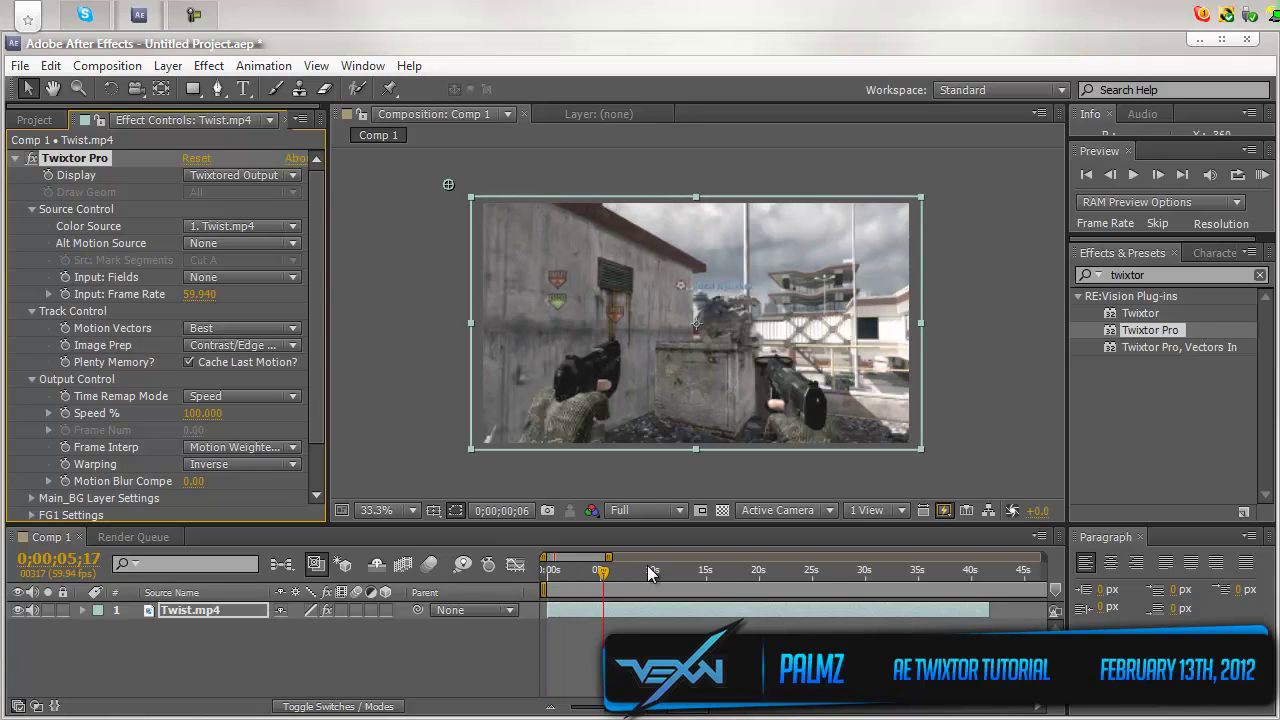
{"action": "left_click", "coordinate": [712, 569]}
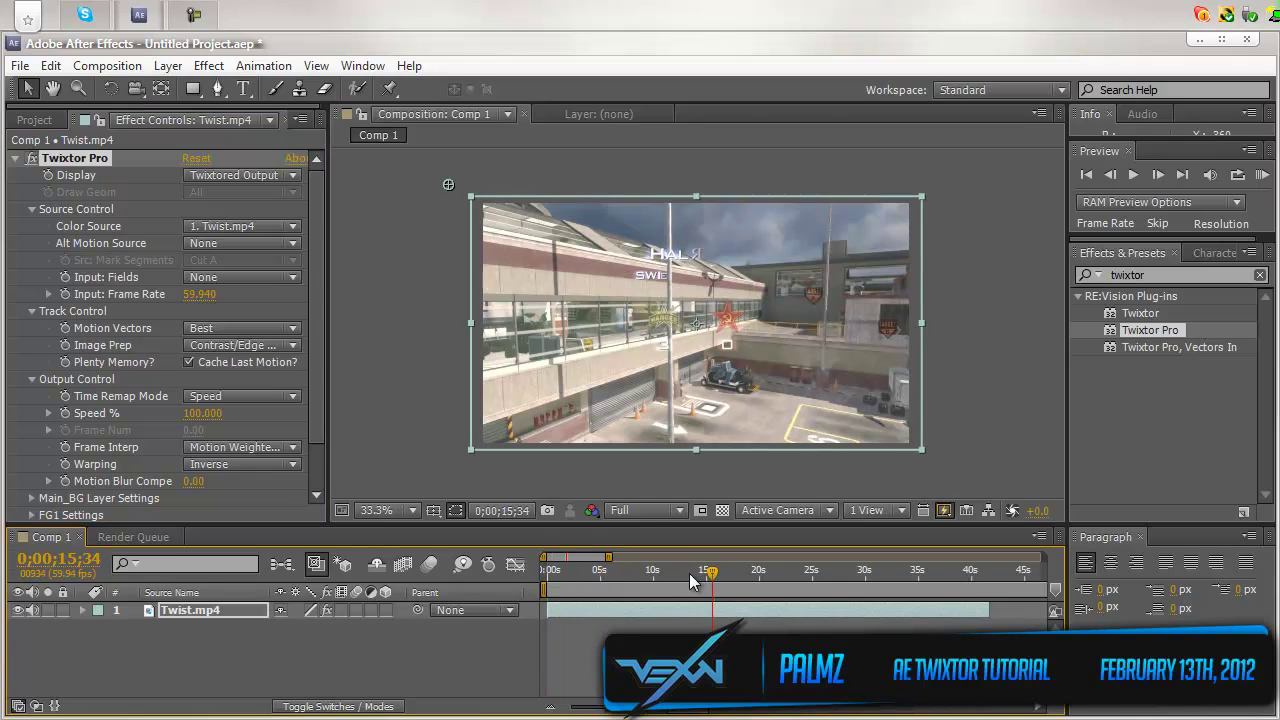
{"action": "left_click", "coordinate": [648, 510]}
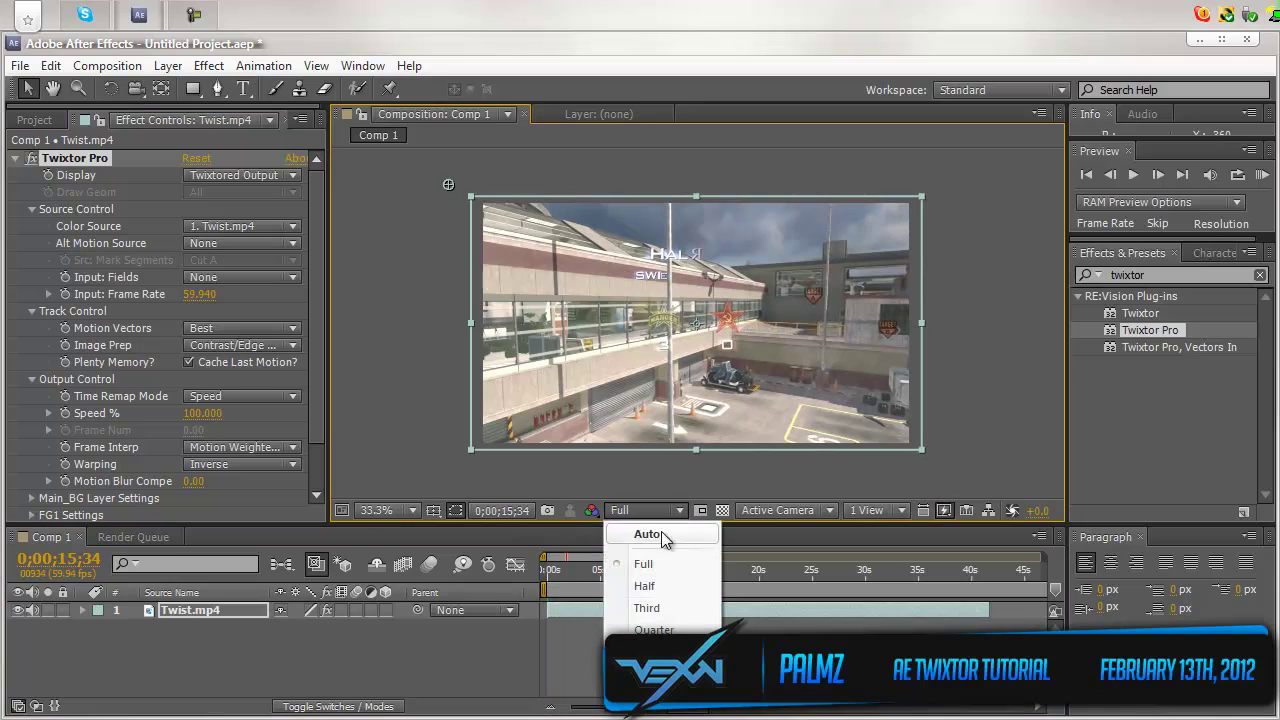
{"action": "left_click", "coordinate": [663, 628]}
{"action": "left_click", "coordinate": [722, 573]}
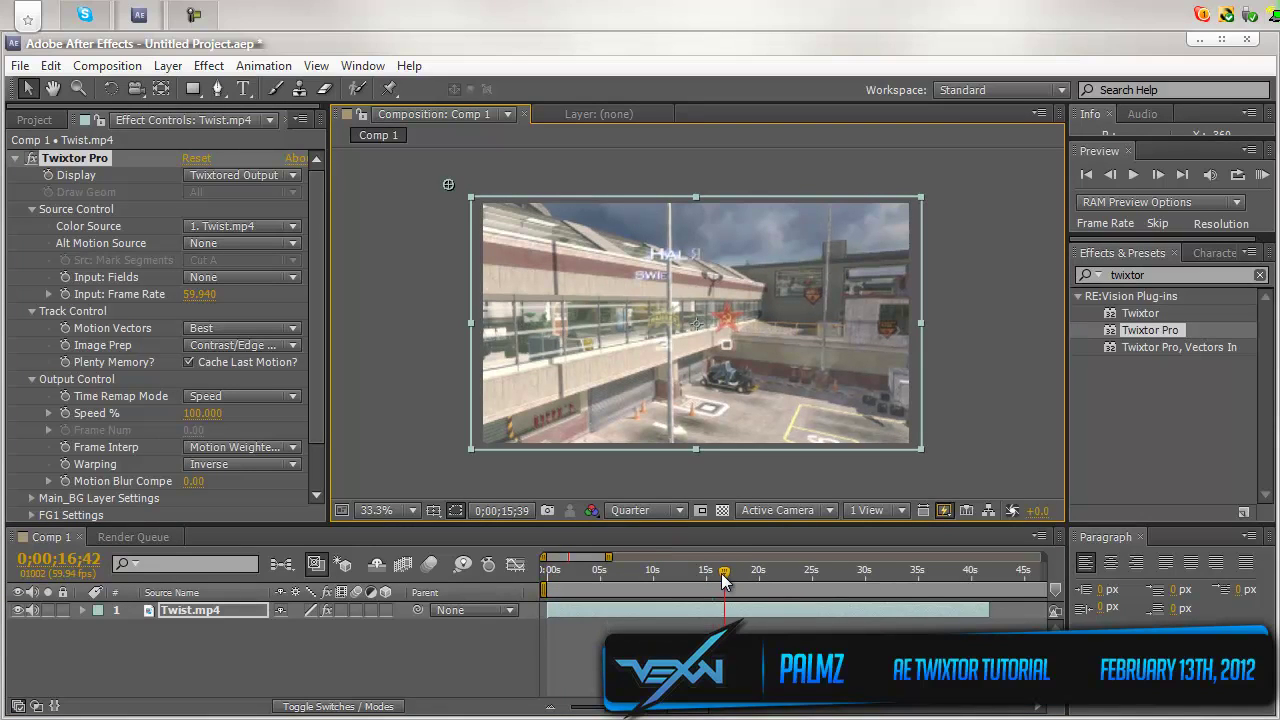
{"action": "left_click_drag", "start_coordinate": [724, 580], "coordinate": [755, 582]}
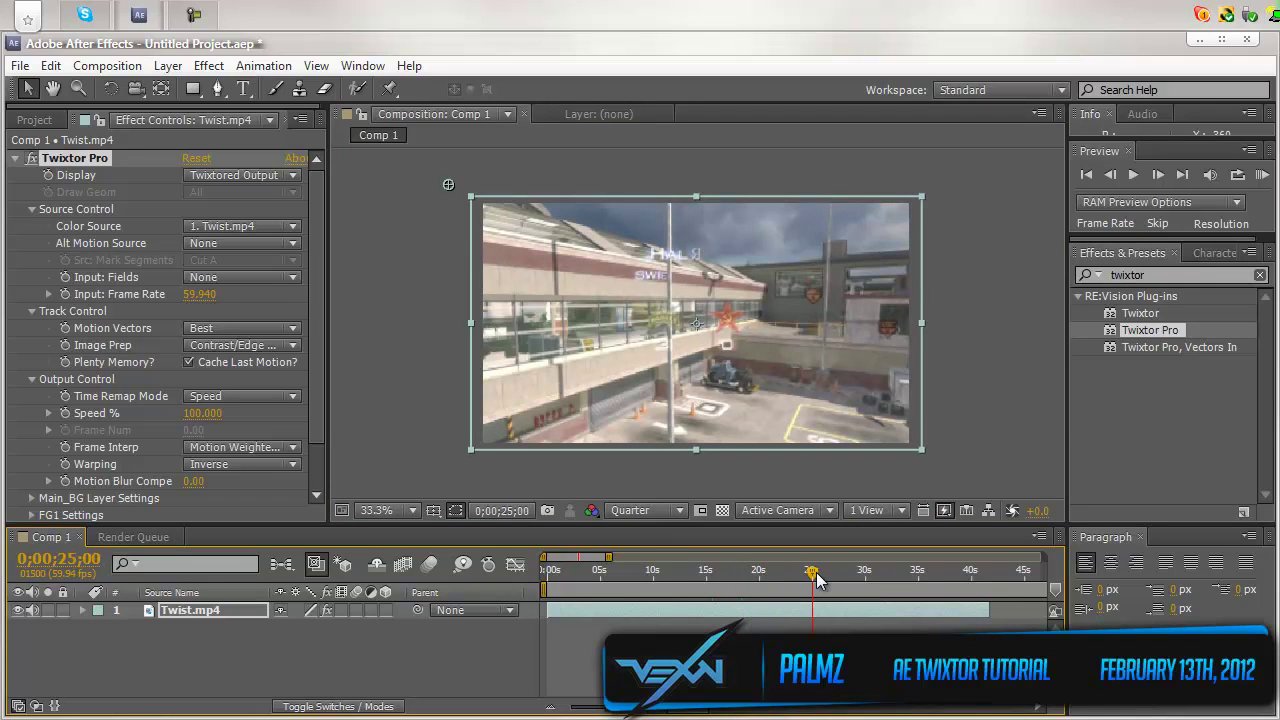
{"action": "left_click_drag", "start_coordinate": [815, 578], "coordinate": [655, 562]}
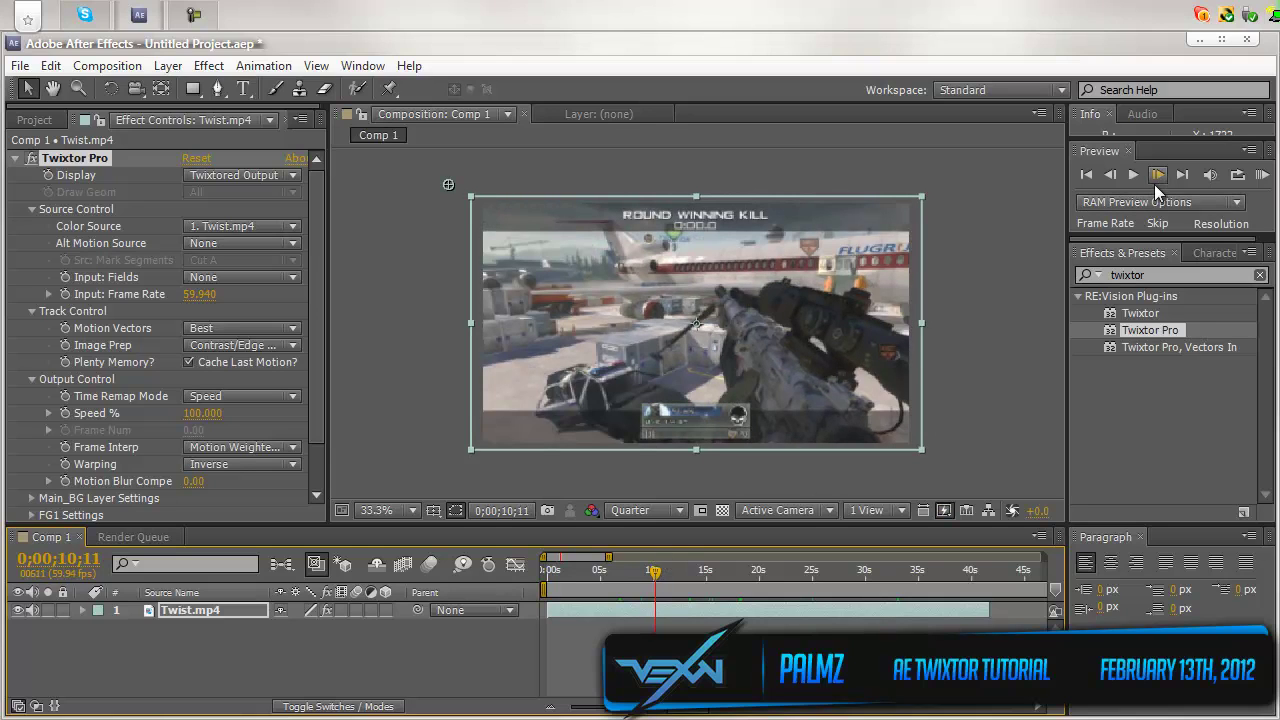
Step frame by frame to 0;00;09;50, the start of the slow-motion section.
{"action": "left_click", "coordinate": [1157, 176]}
{"action": "left_click", "coordinate": [1158, 176]}
{"action": "left_click", "coordinate": [1158, 176]}
{"action": "left_click", "coordinate": [1158, 176]}
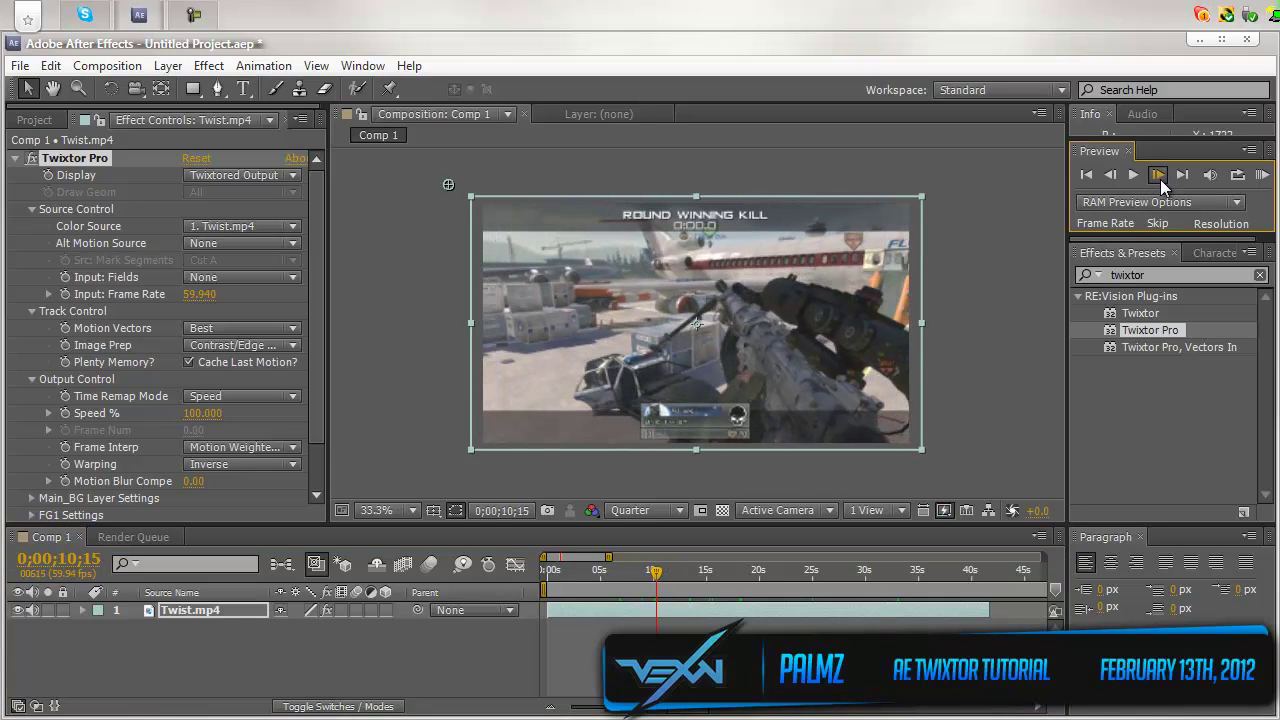
{"action": "left_click", "coordinate": [1158, 176]}
{"action": "left_click", "coordinate": [1158, 176]}
{"action": "left_click", "coordinate": [1110, 175]}
{"action": "left_click", "coordinate": [1110, 175]}
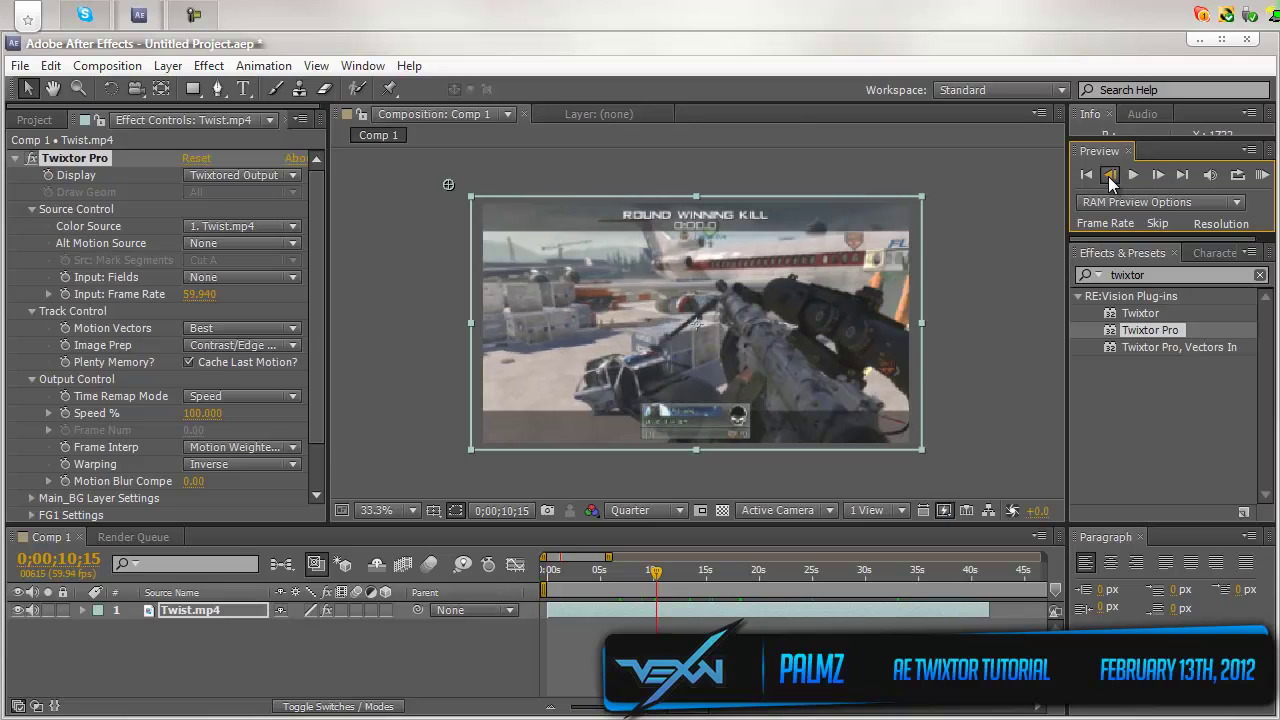
{"action": "left_click", "coordinate": [1110, 175]}
{"action": "left_click", "coordinate": [1110, 175]}
{"action": "left_click", "coordinate": [1110, 175]}
{"action": "left_click", "coordinate": [1110, 175]}
{"action": "left_click", "coordinate": [1110, 175]}
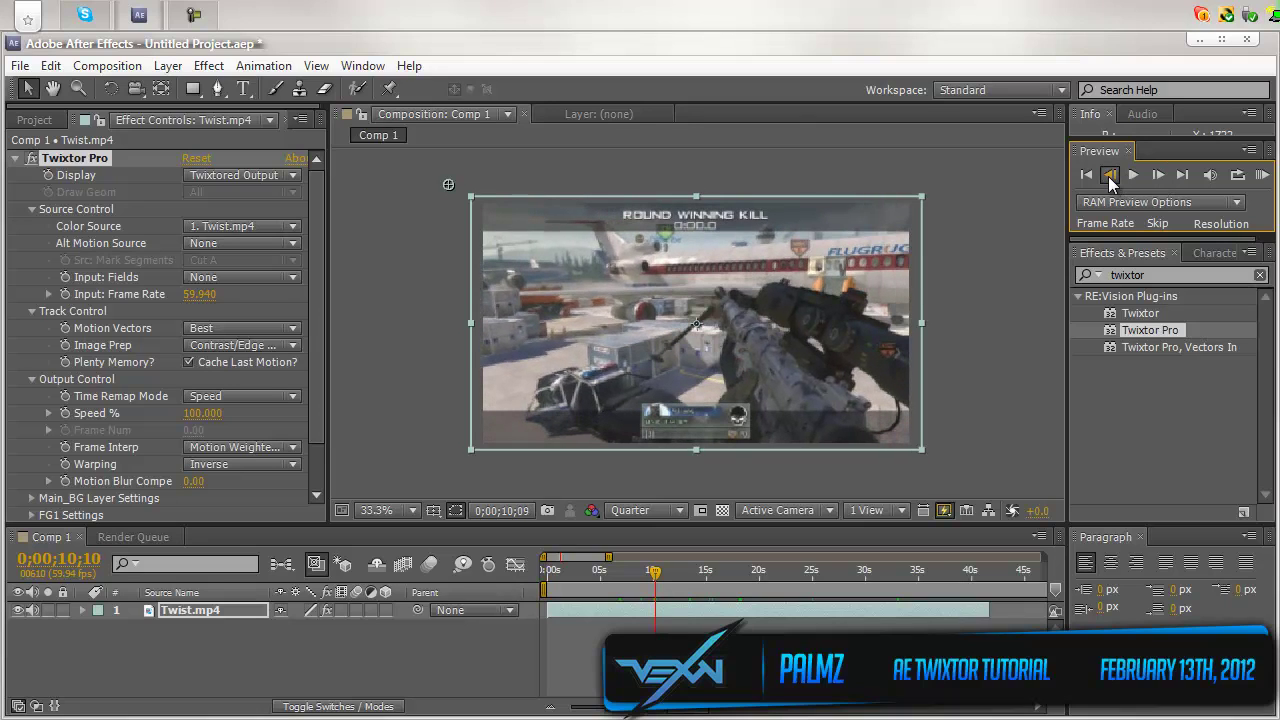
{"action": "left_click", "coordinate": [1110, 175]}
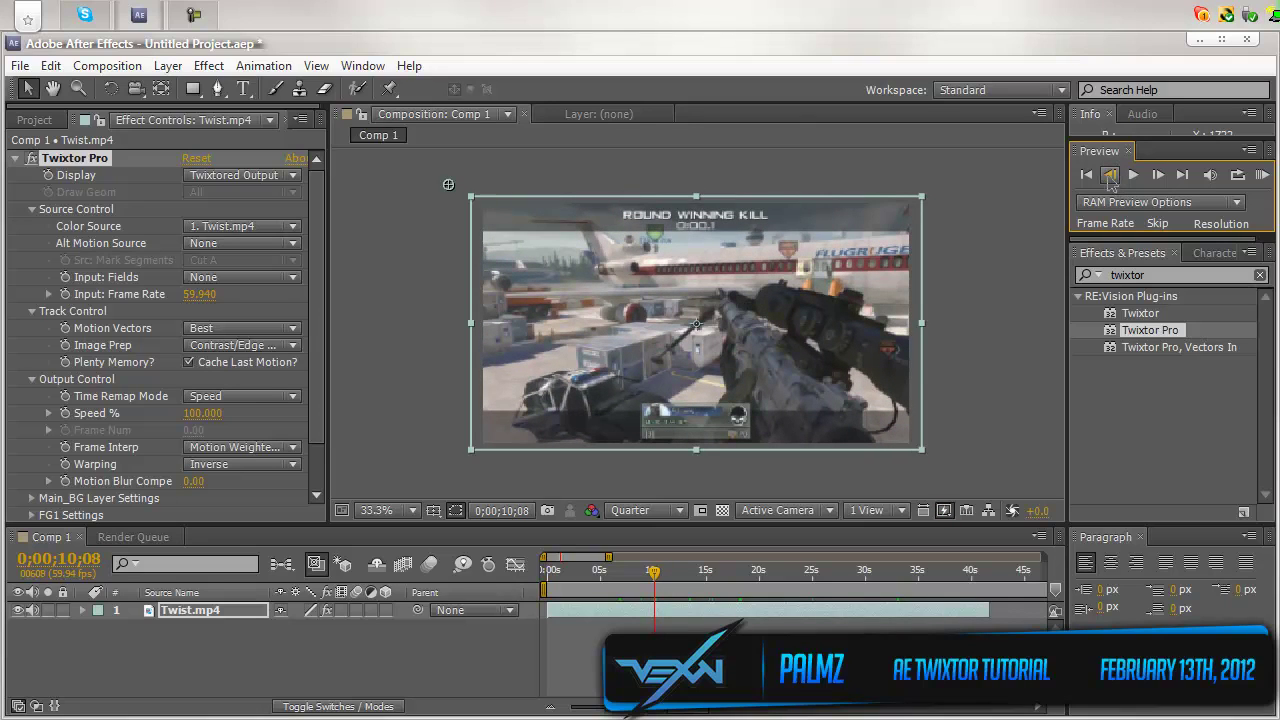
{"action": "left_click", "coordinate": [1110, 175]}
{"action": "left_click", "coordinate": [1110, 175]}
{"action": "left_click", "coordinate": [1110, 175]}
{"action": "left_click", "coordinate": [1110, 175]}
{"action": "left_click", "coordinate": [1110, 175]}
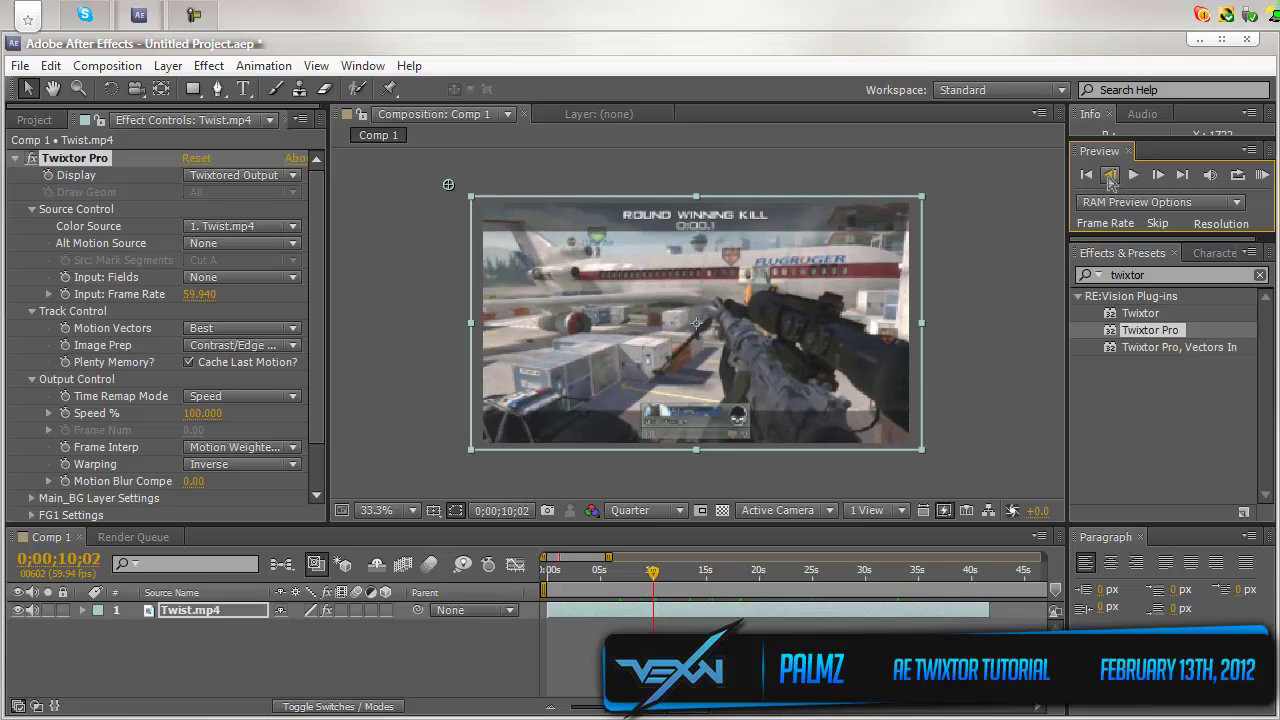
{"action": "left_click", "coordinate": [1110, 175]}
{"action": "left_click", "coordinate": [1110, 175]}
{"action": "left_click", "coordinate": [1110, 175]}
{"action": "left_click", "coordinate": [1110, 175]}
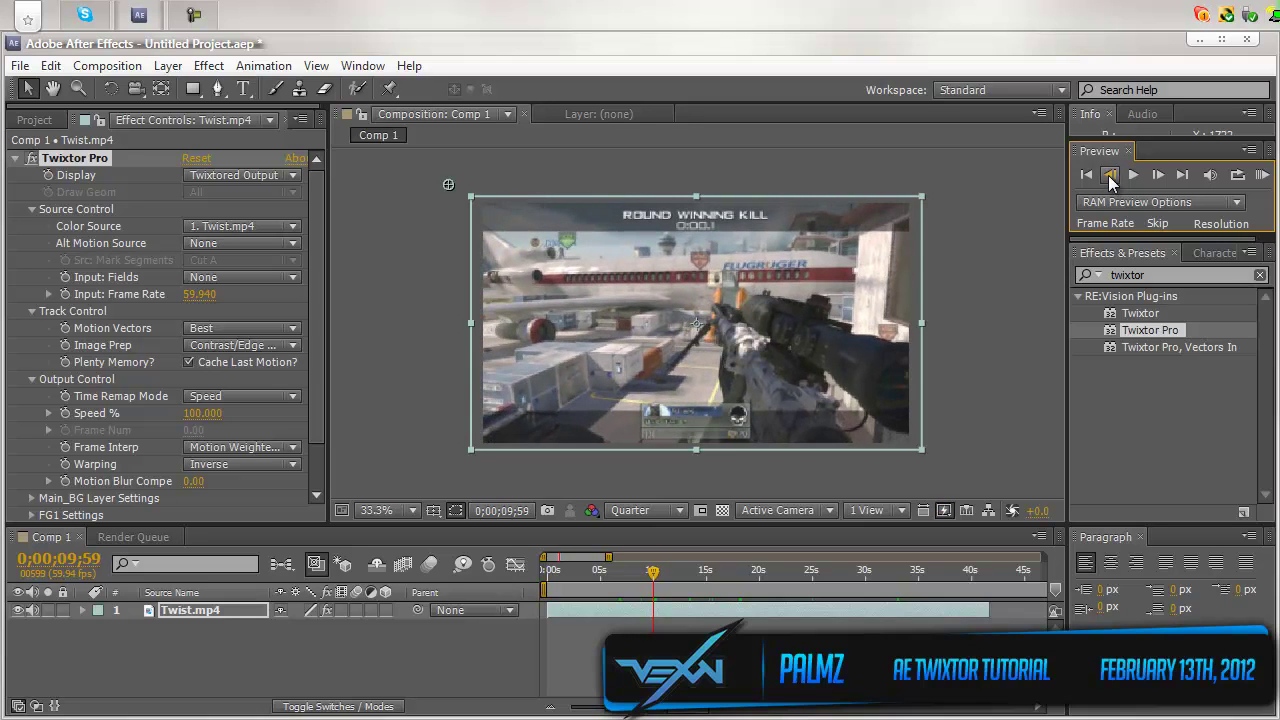
{"action": "left_click", "coordinate": [1110, 175]}
{"action": "left_click", "coordinate": [1110, 175]}
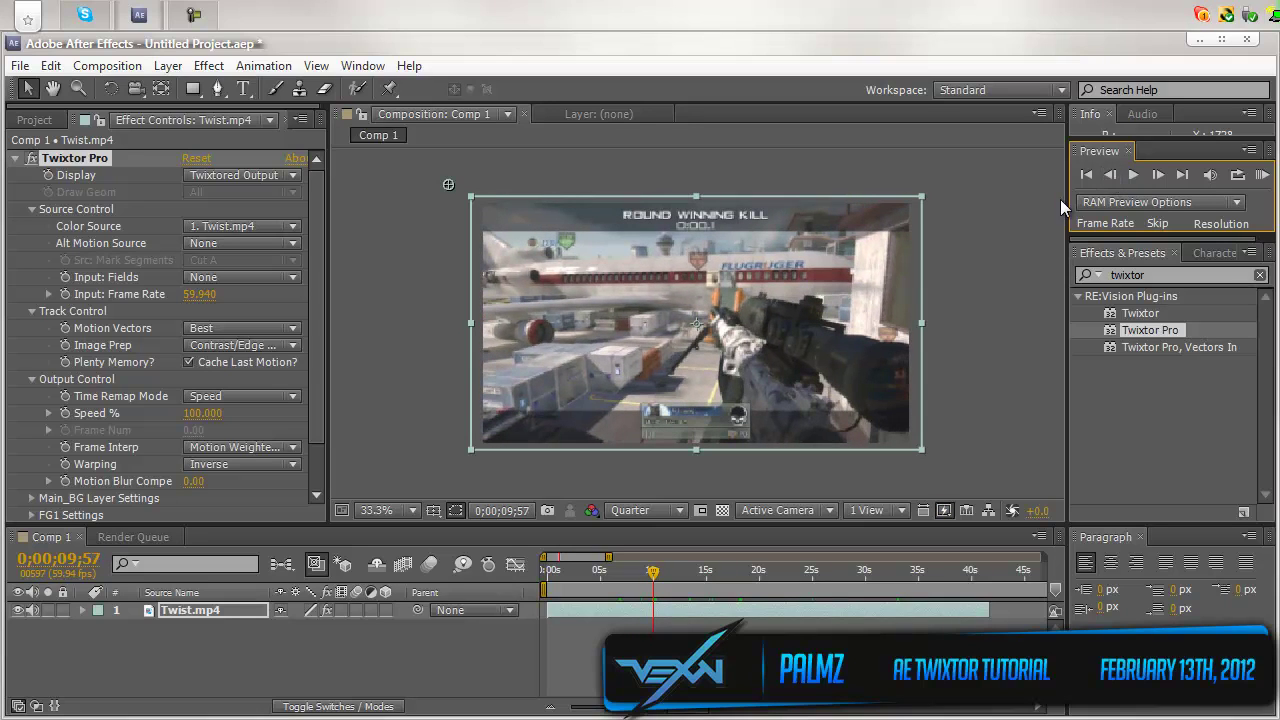
{"action": "left_click", "coordinate": [1111, 175]}
{"action": "left_click", "coordinate": [1111, 175]}
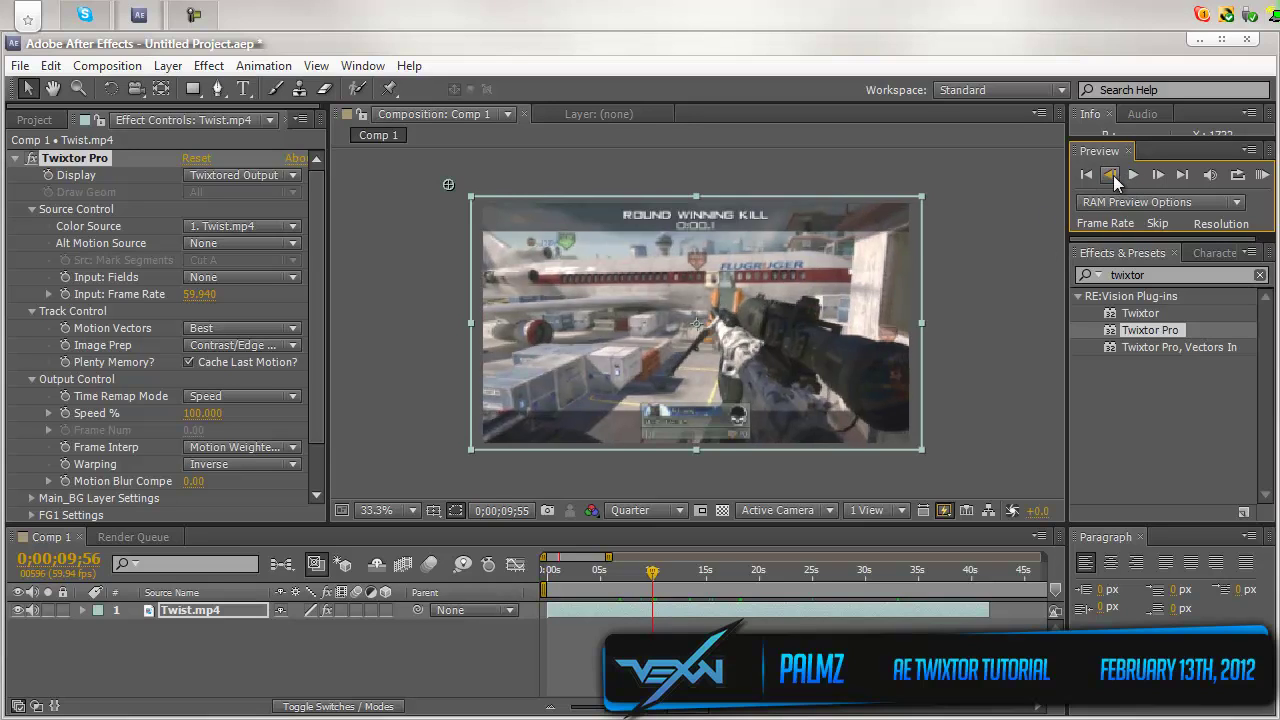
{"action": "left_click", "coordinate": [1111, 175]}
{"action": "left_click", "coordinate": [1111, 175]}
{"action": "left_click", "coordinate": [1111, 175]}
{"action": "left_click", "coordinate": [1111, 175]}
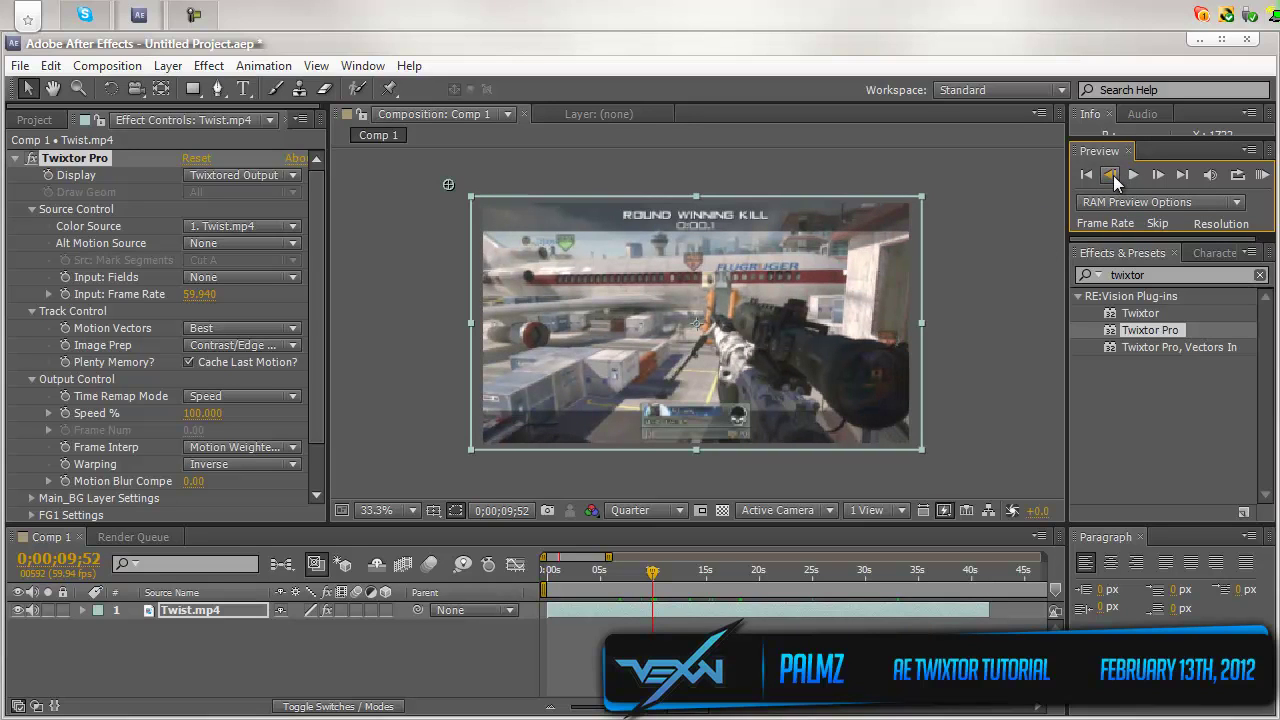
{"action": "left_click", "coordinate": [1111, 175]}
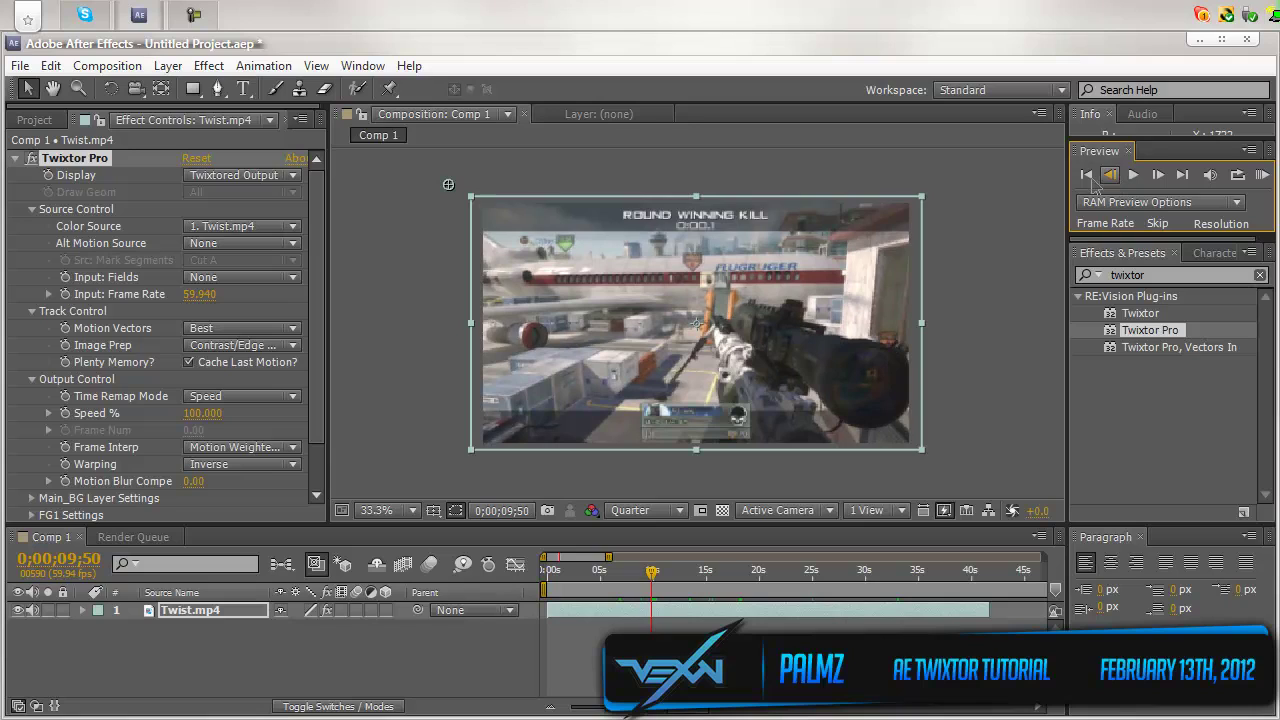
Reveal Twixtor Pro's Output Control and keyframe Speed % at 100 on 0;00;09;50.
{"action": "left_click", "coordinate": [83, 609]}
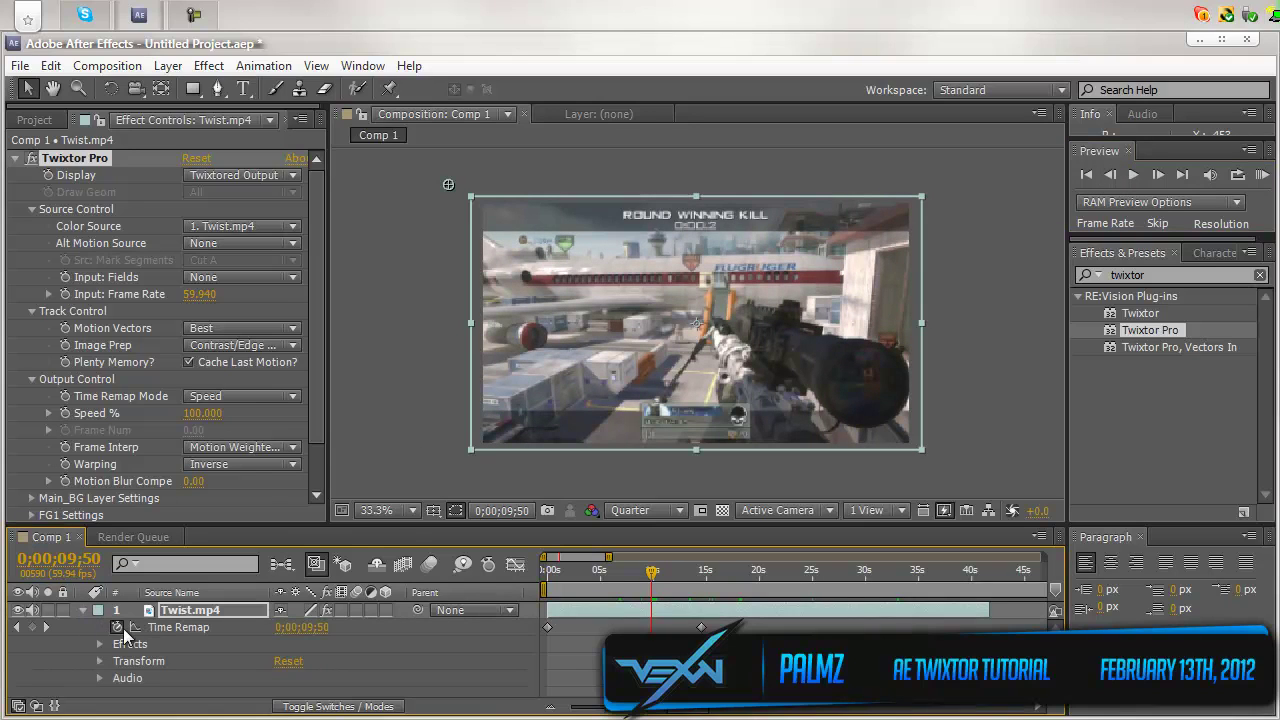
{"action": "left_click", "coordinate": [100, 646]}
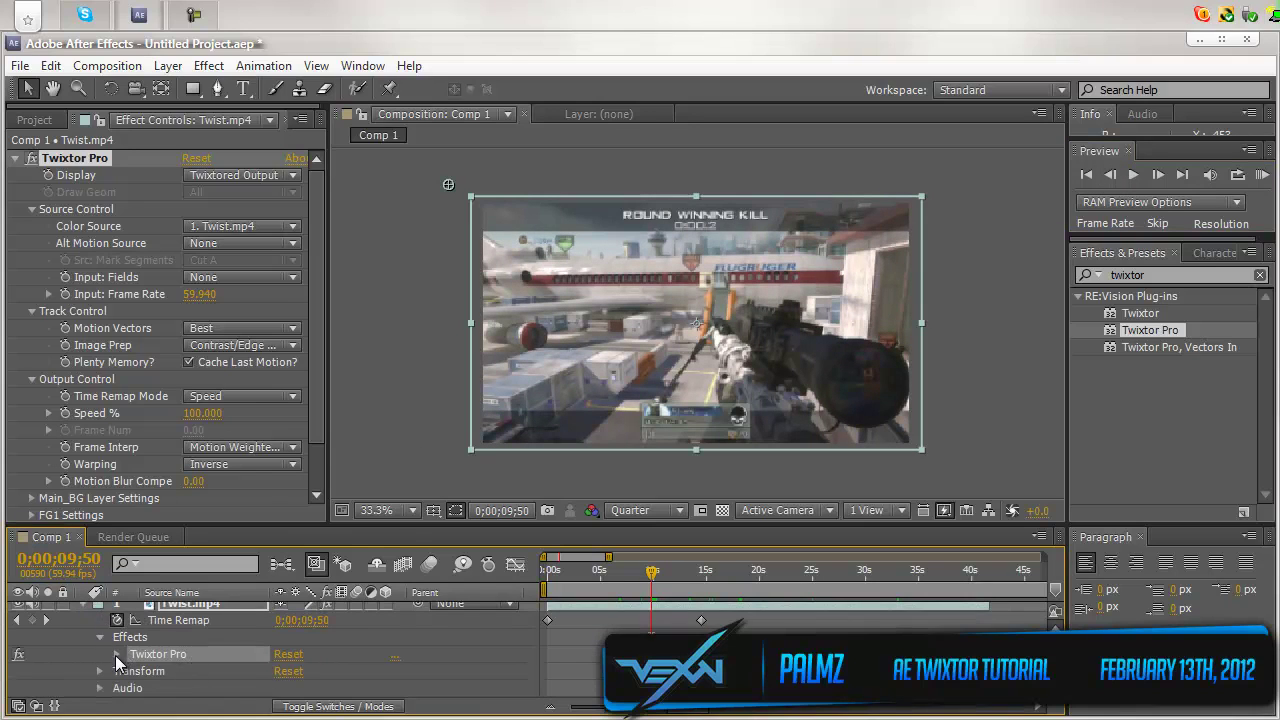
{"action": "left_click", "coordinate": [118, 654]}
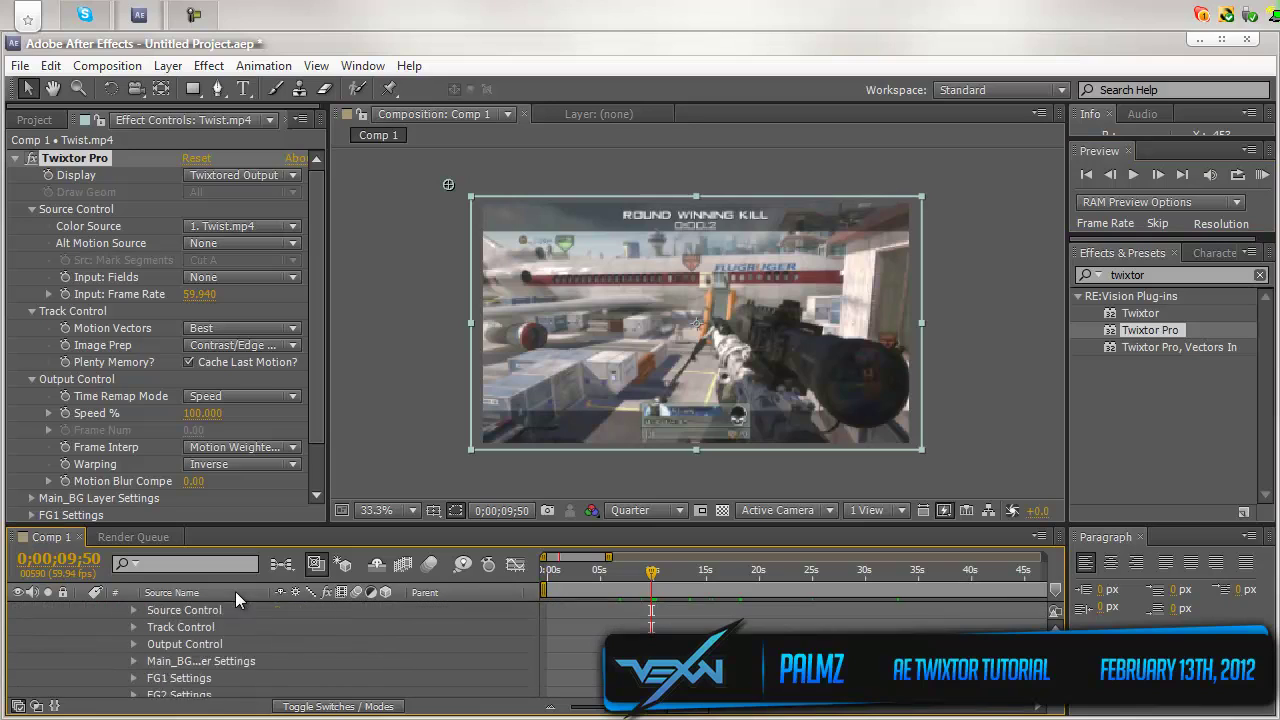
{"action": "left_click", "coordinate": [133, 643]}
{"action": "scroll", "coordinate": [205, 630], "scroll_direction": "down", "scroll_amount": 1}
{"action": "scroll", "coordinate": [200, 615], "scroll_direction": "up", "scroll_amount": 1}
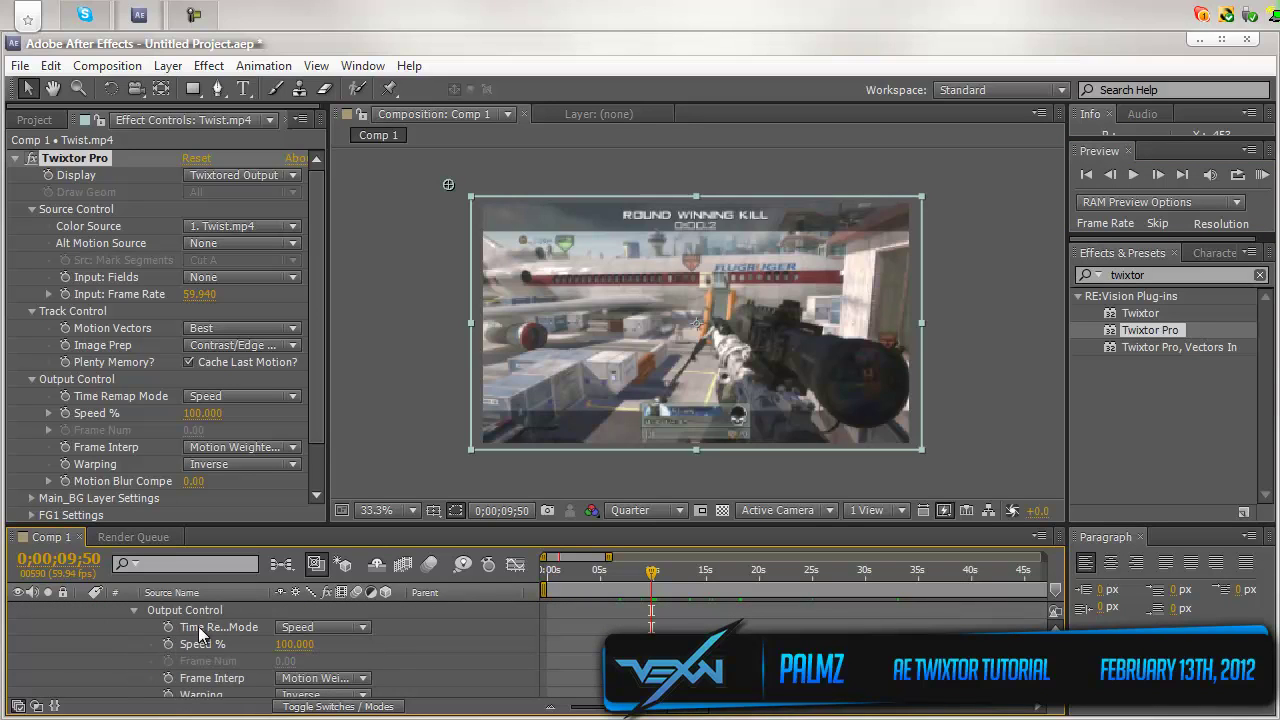
{"action": "scroll", "coordinate": [300, 633], "scroll_direction": "down", "scroll_amount": 1}
{"action": "scroll", "coordinate": [285, 645], "scroll_direction": "up", "scroll_amount": 1}
{"action": "left_click", "coordinate": [168, 645]}
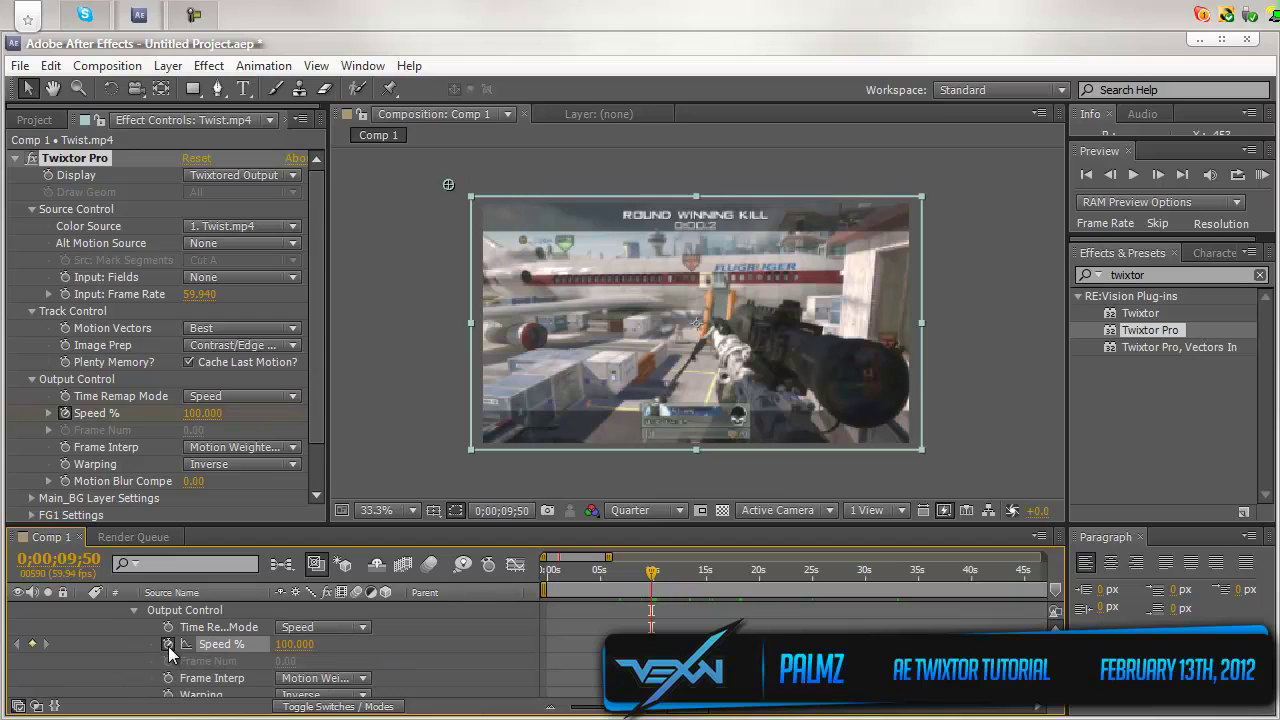
Add a Speed % keyframe of 2 one frame later at 0;00;09;51.
{"action": "left_click", "coordinate": [1158, 175]}
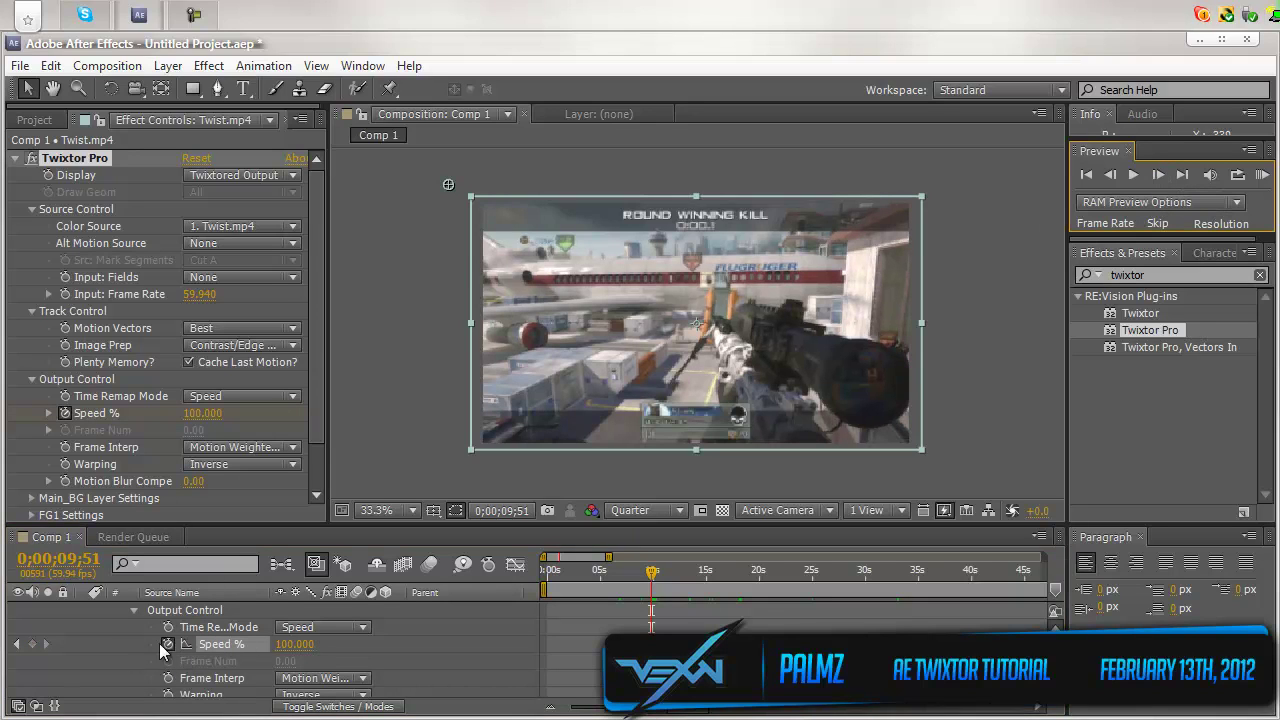
{"action": "left_click", "coordinate": [33, 645]}
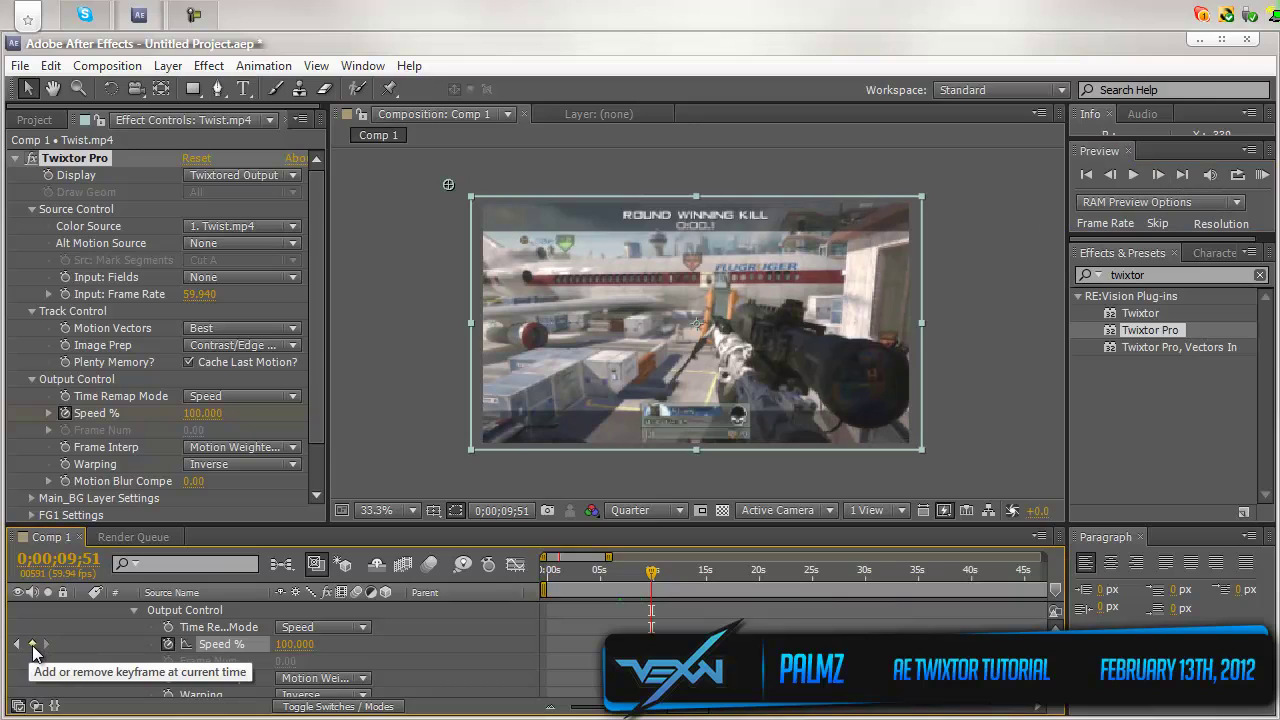
{"action": "left_click", "coordinate": [33, 646]}
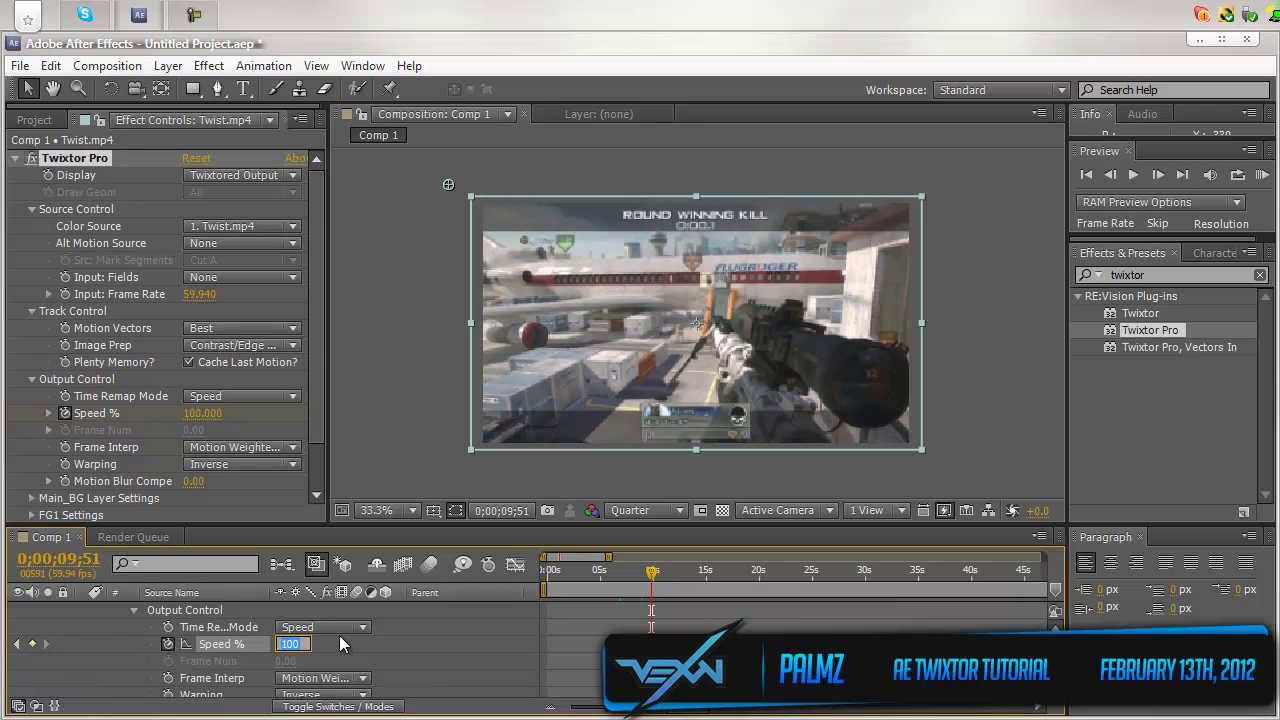
{"action": "type", "text": "2"}
{"action": "key", "text": "Return"}
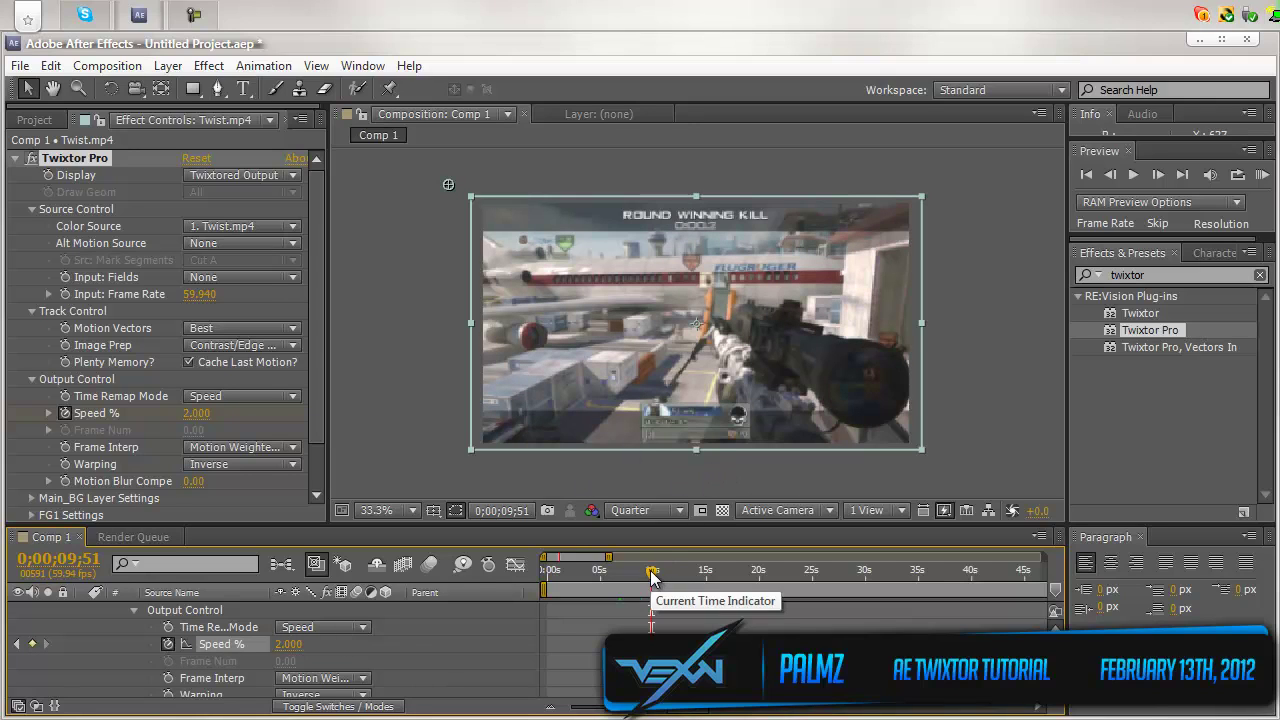
Move the current time ahead through the slowed footage toward 0;00;13;12.
{"action": "left_click_drag", "start_coordinate": [651, 572], "coordinate": [686, 578]}
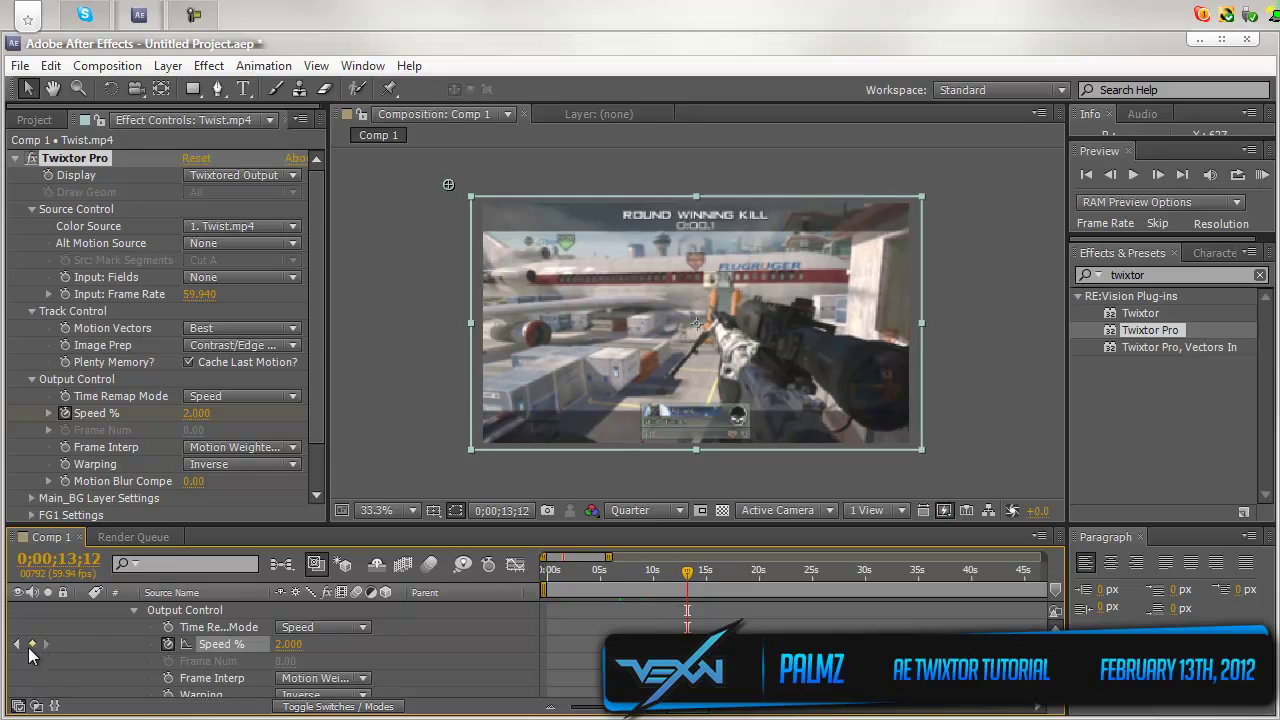
At 0;00;13;13, key Speed % back to 100.
{"action": "left_click", "coordinate": [1158, 175]}
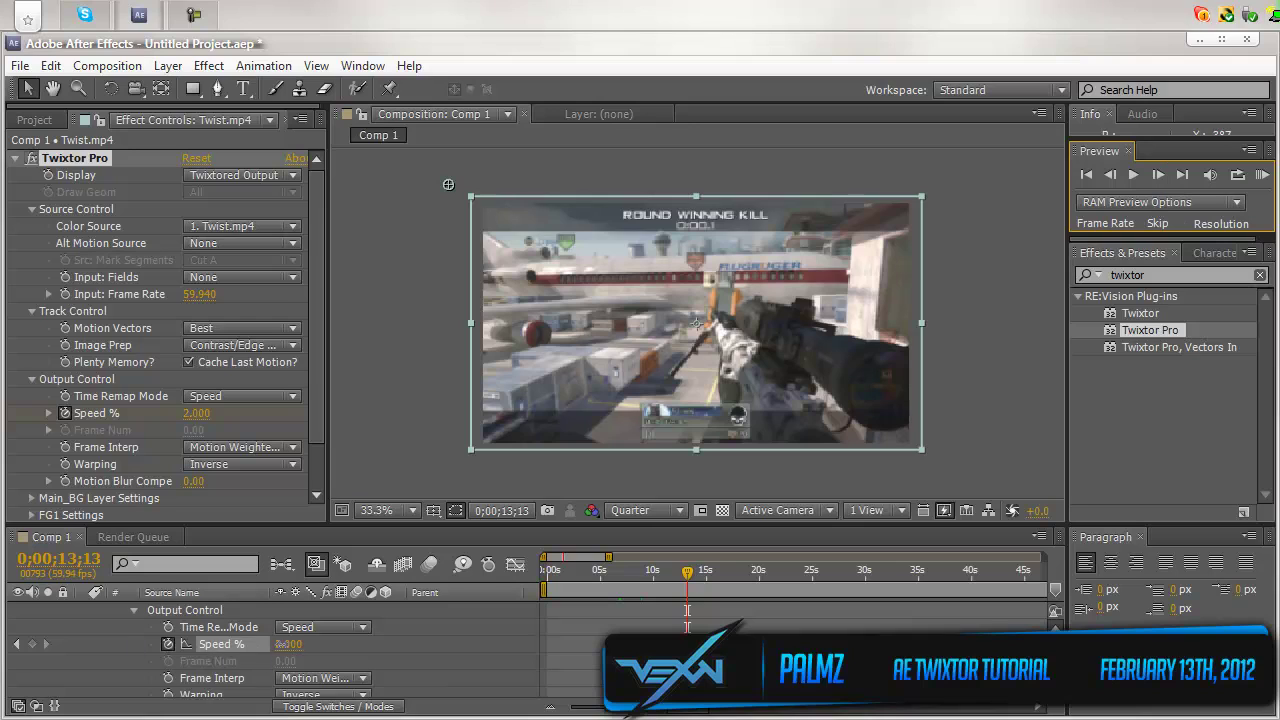
{"action": "type", "text": "100"}
{"action": "key", "text": "Return"}
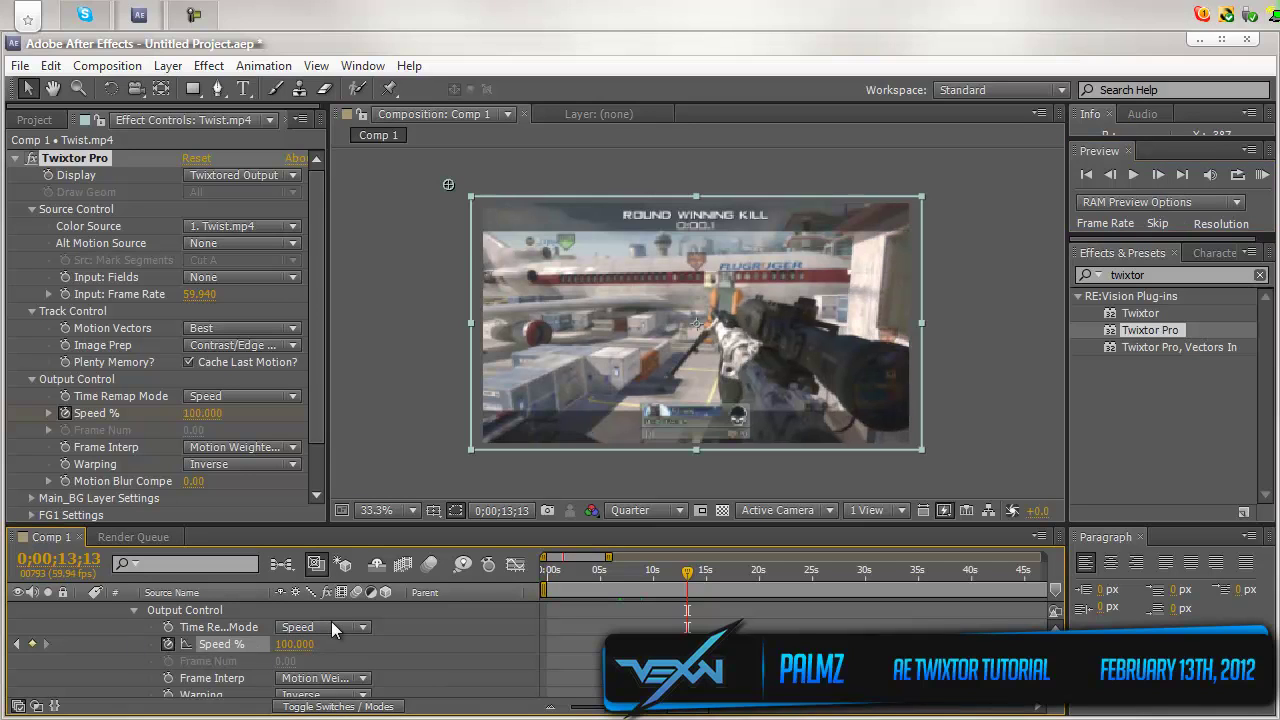
Scrub past the new keyframe and zoom the time ruler out to show the whole clip.
{"action": "left_click_drag", "start_coordinate": [697, 578], "coordinate": [700, 576]}
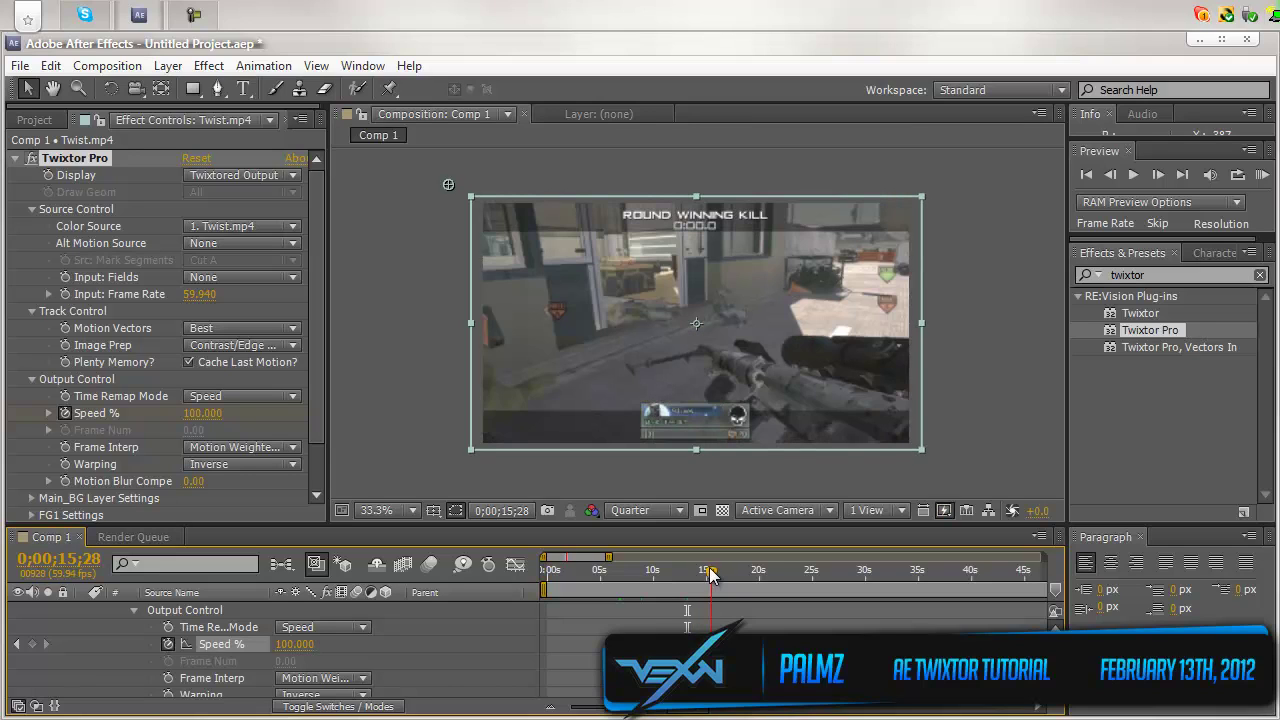
{"action": "left_click_drag", "start_coordinate": [711, 573], "coordinate": [720, 576]}
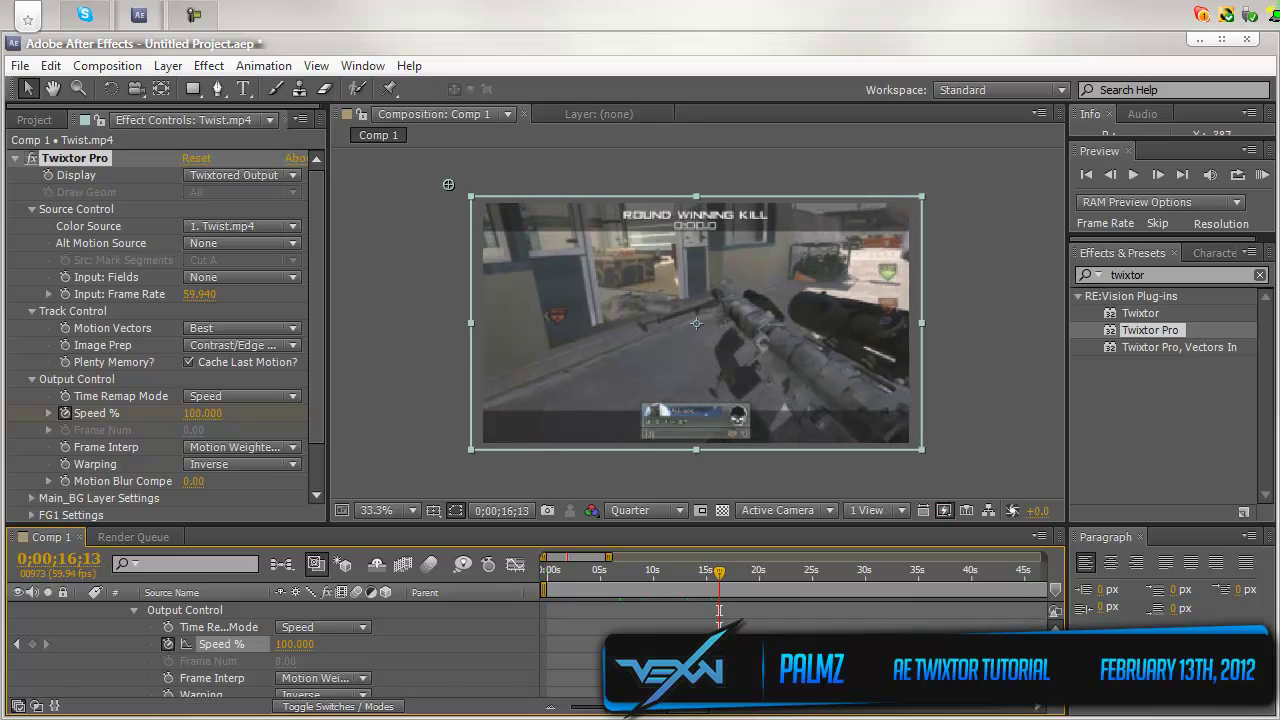
{"action": "left_click_drag", "start_coordinate": [682, 714], "coordinate": [604, 710]}
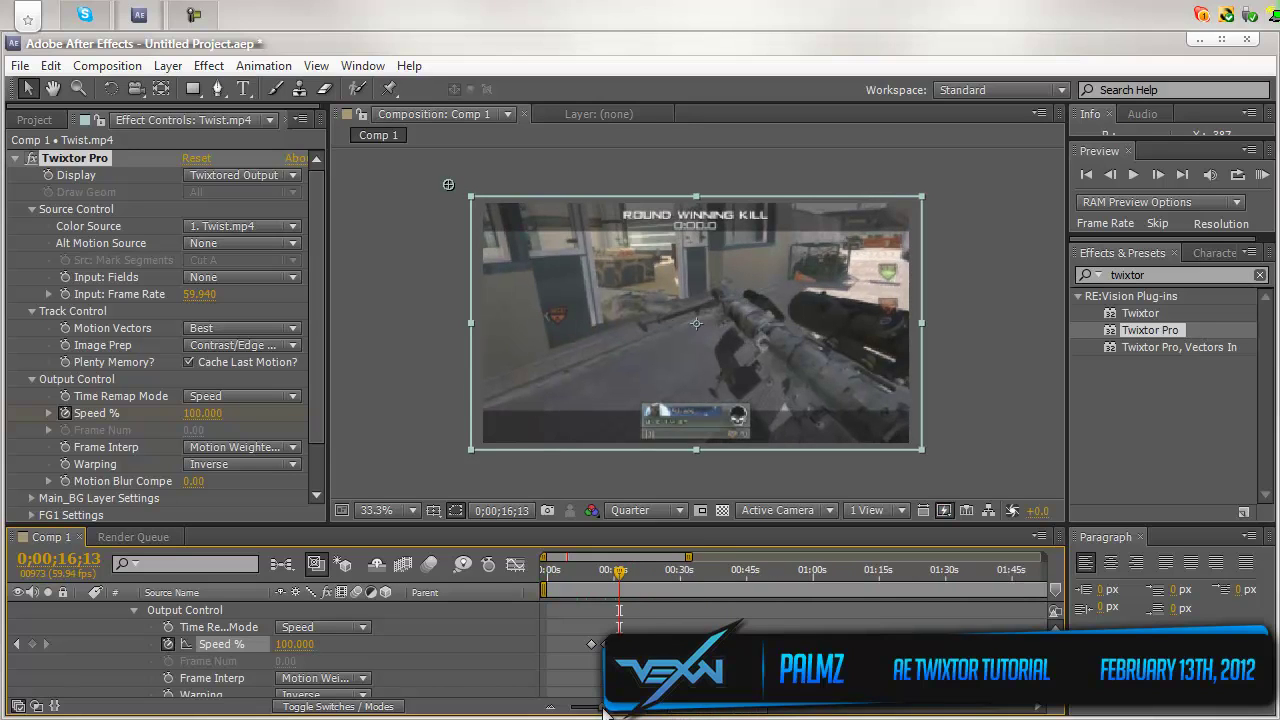
Collapse the Output Control, Twixtor Pro and Twist.mp4 layer property groups.
{"action": "left_click", "coordinate": [136, 611]}
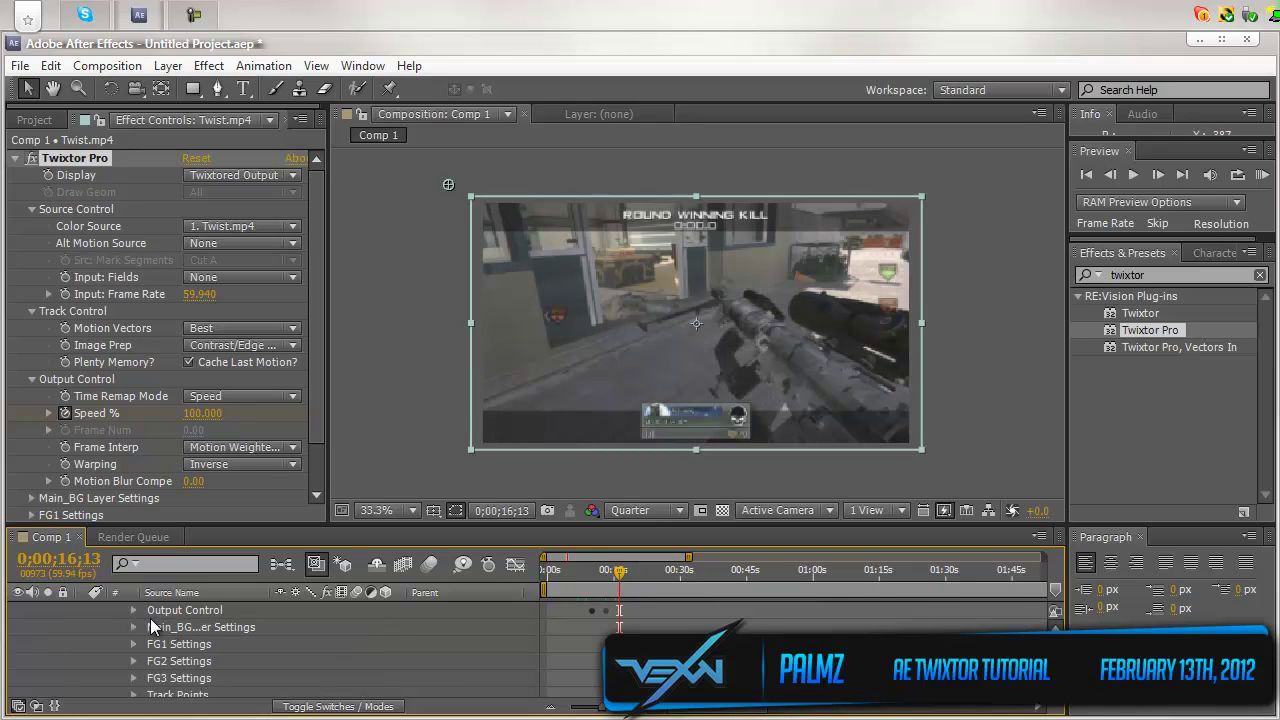
{"action": "scroll", "coordinate": [150, 620], "scroll_direction": "up", "scroll_amount": 3}
{"action": "left_click", "coordinate": [118, 626]}
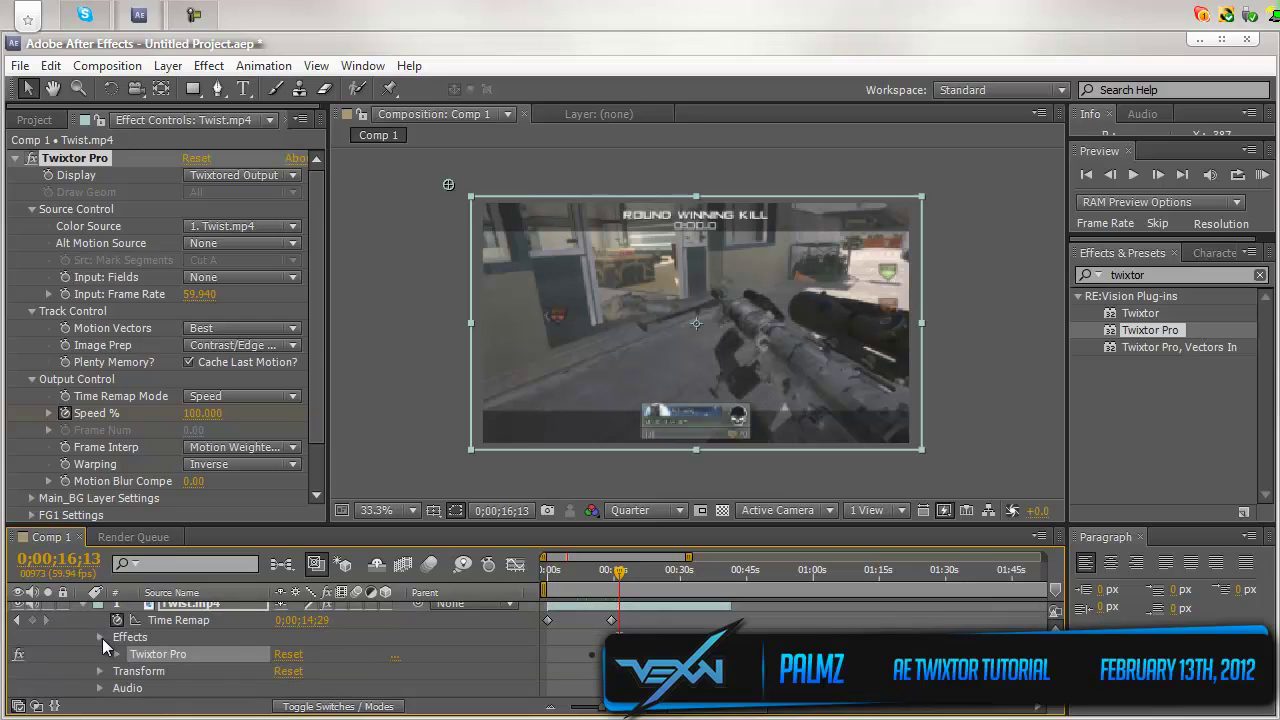
{"action": "scroll", "coordinate": [102, 638], "scroll_direction": "up", "scroll_amount": 1}
{"action": "left_click", "coordinate": [83, 610]}
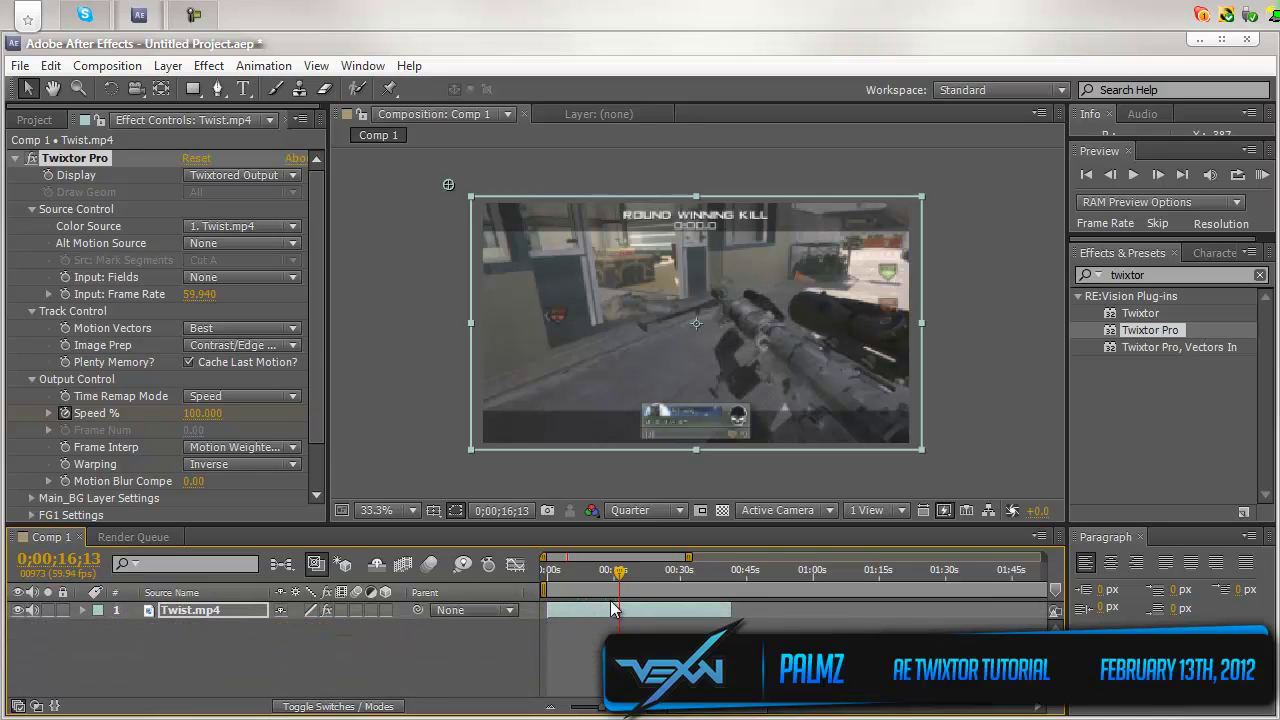
Scrub from the start through 0;00;07;54 and across the slow-motion section to review it.
{"action": "left_click", "coordinate": [548, 571]}
{"action": "left_click", "coordinate": [575, 570]}
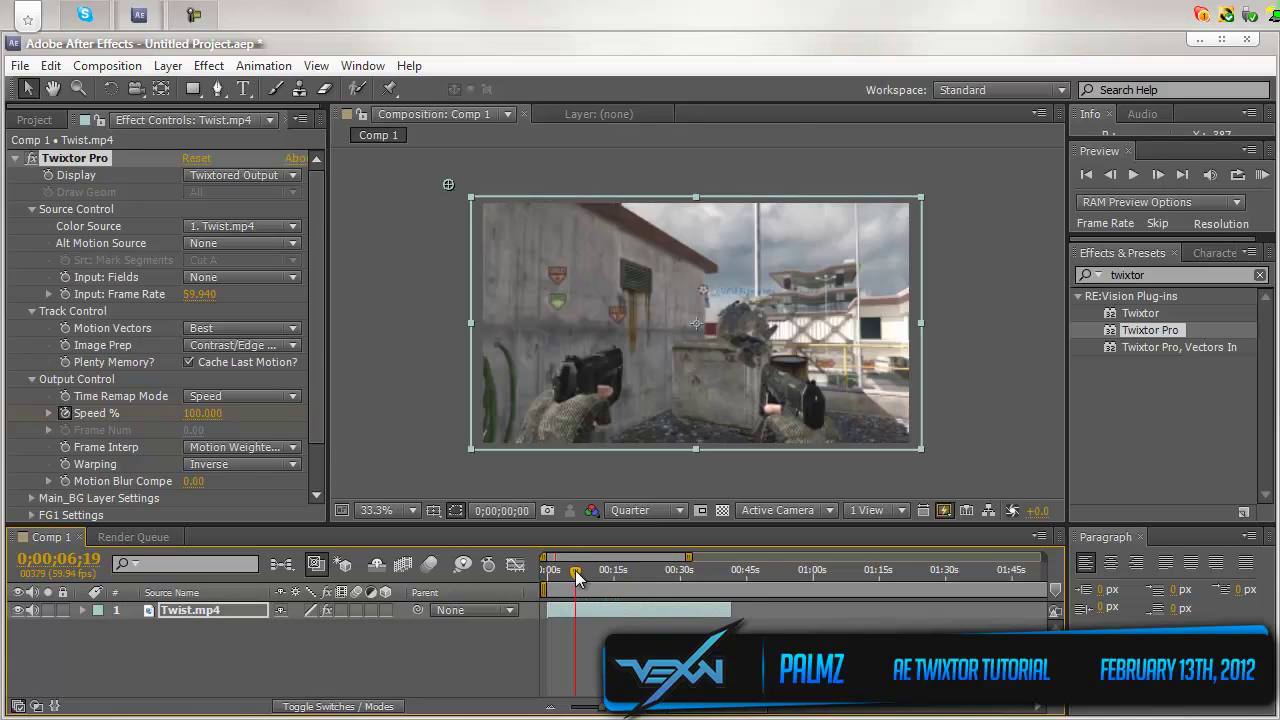
{"action": "left_click", "coordinate": [582, 570]}
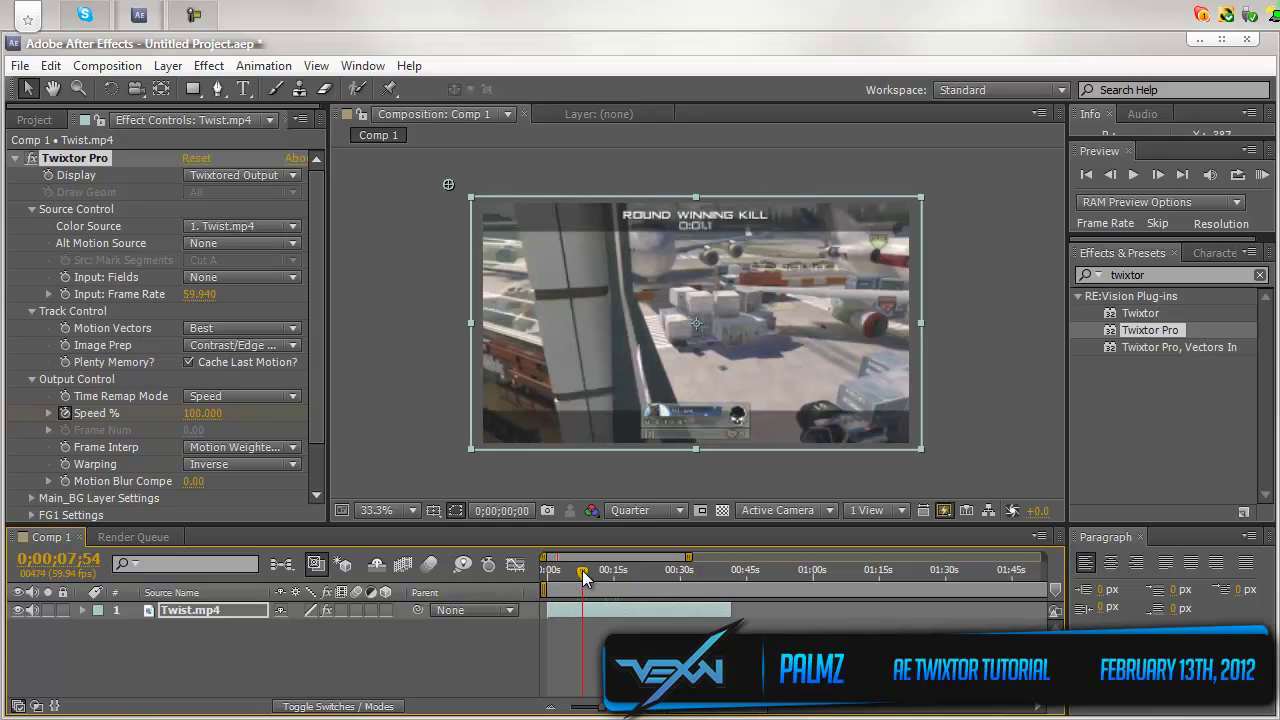
{"action": "left_click_drag", "start_coordinate": [583, 573], "coordinate": [611, 572]}
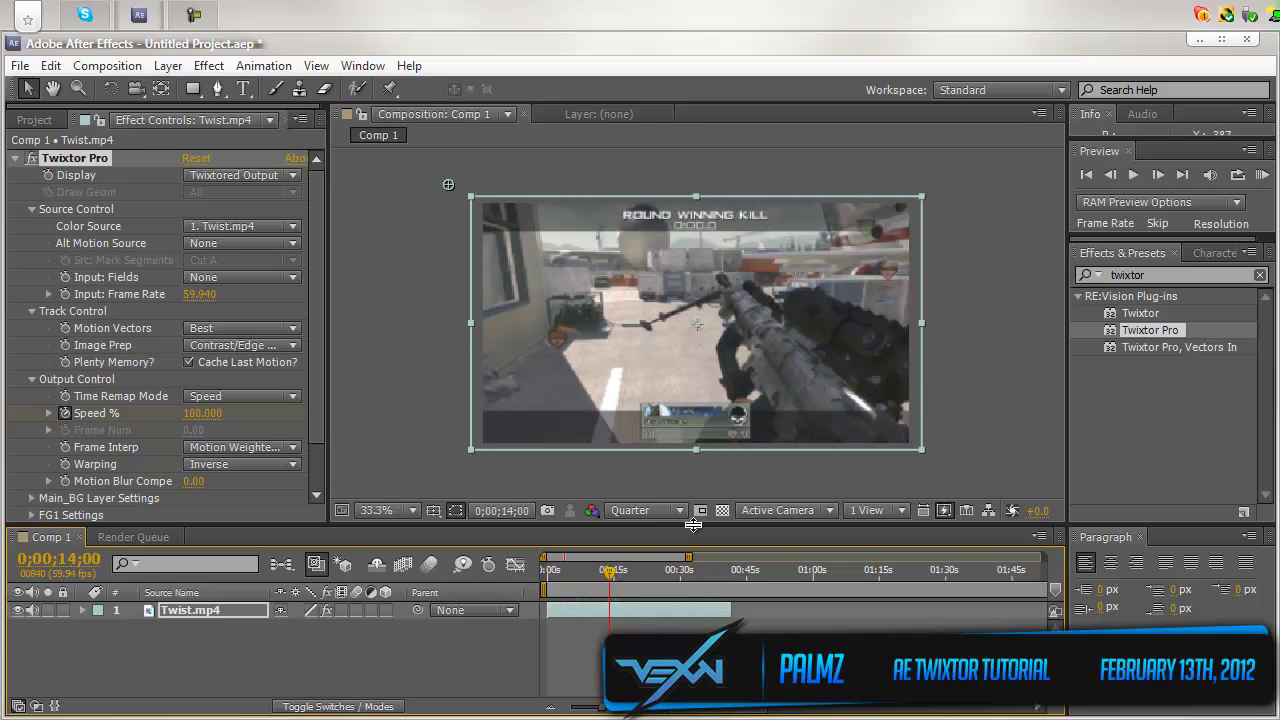